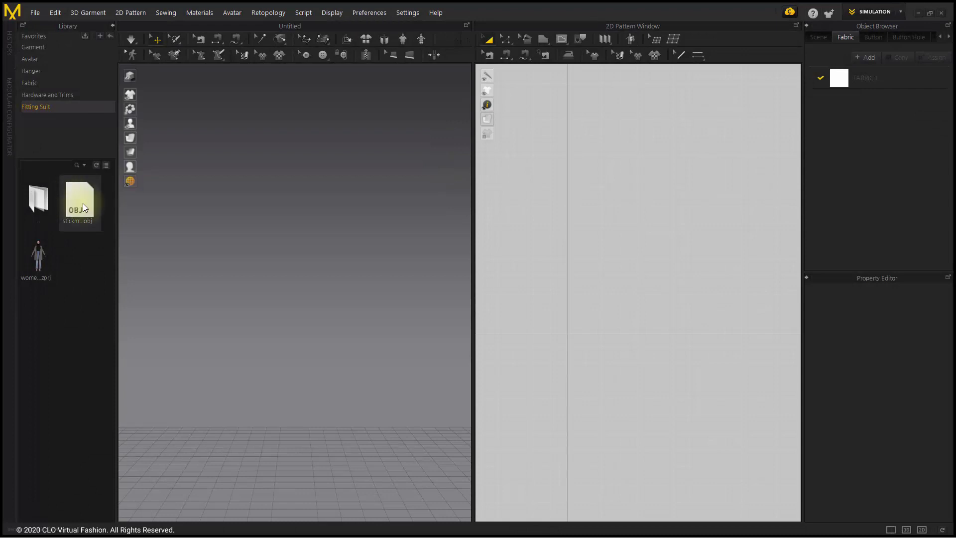
- Import the stickman OBJ from the library as an avatar at cm (DAZ Studio) scale, 100%, with automatically added arrangement points
drag(83, 204, 142, 205)
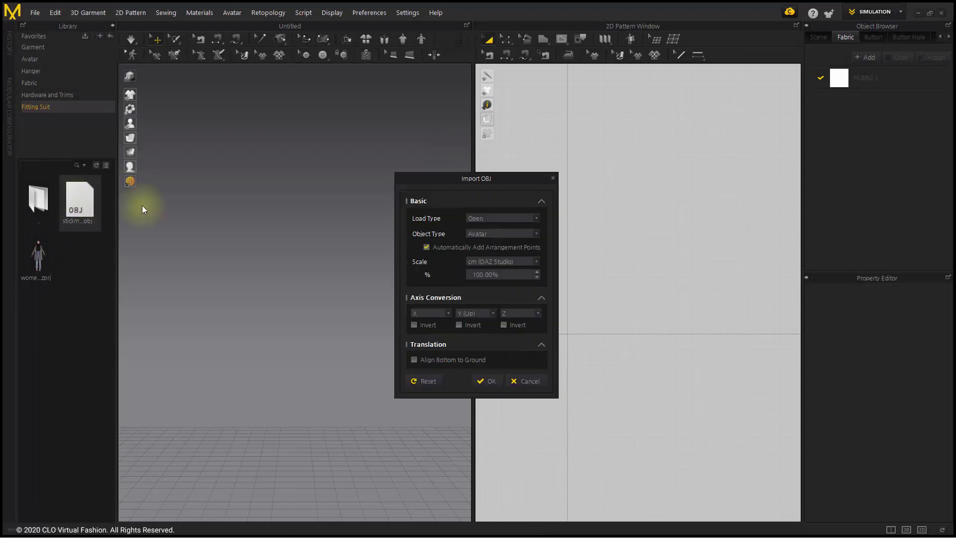
click(491, 381)
scroll(588, 249, up, 5)
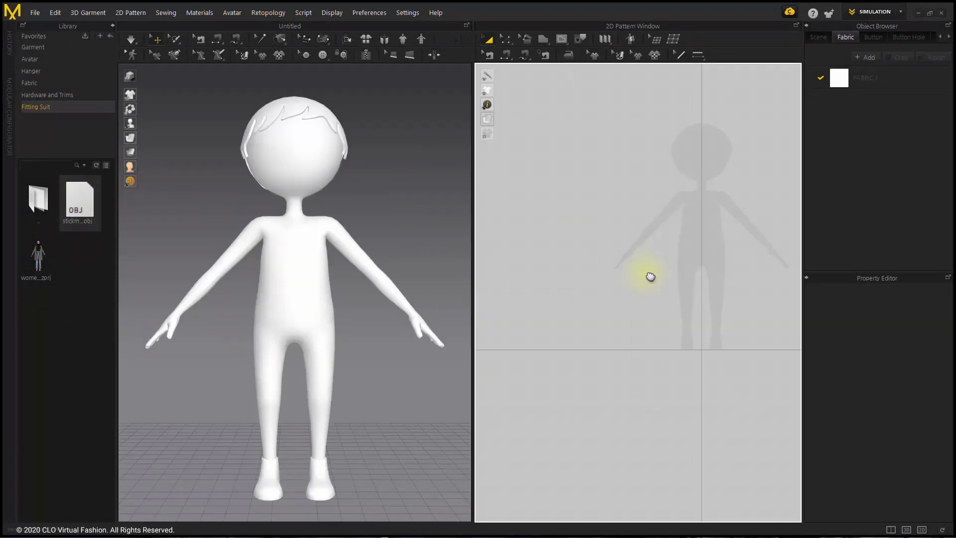
middle_drag(649, 274, 597, 329)
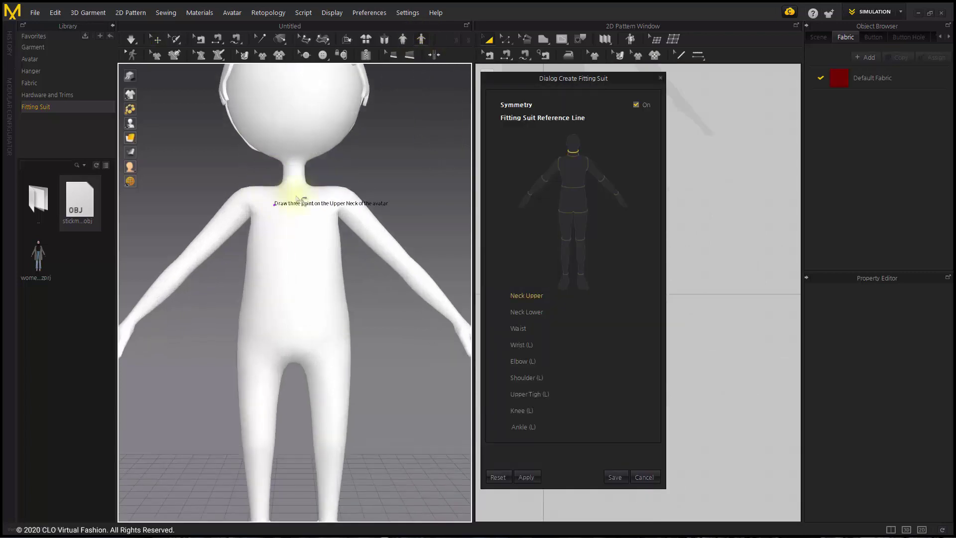
- Draw the Neck Upper and Neck Lower fitting suit reference lines around the avatar's neck, with three points each
click(273, 254)
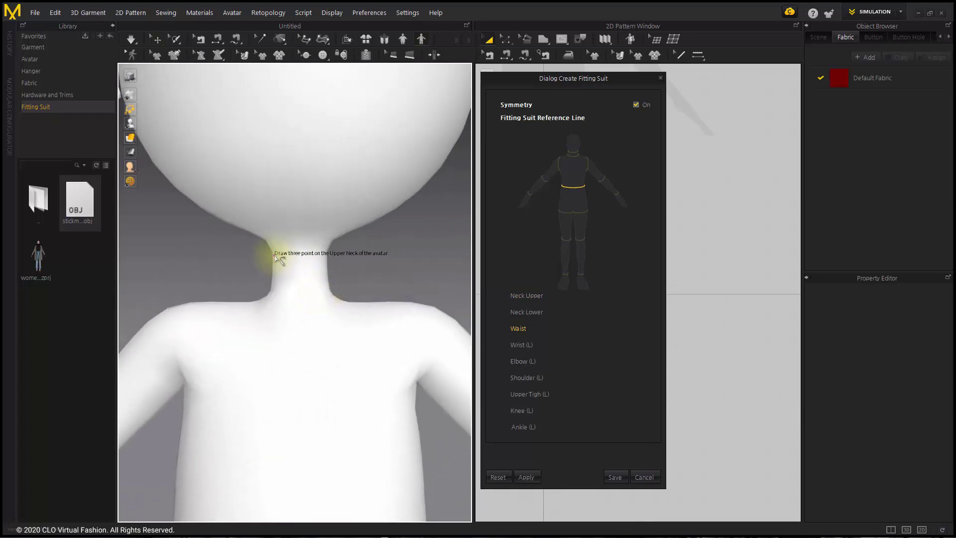
click(326, 255)
click(307, 253)
click(271, 290)
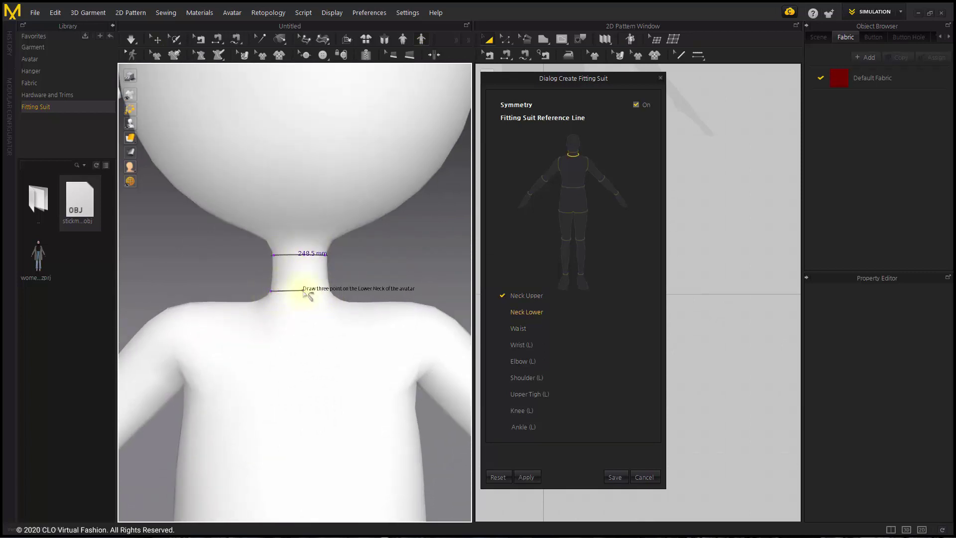
click(326, 291)
click(312, 286)
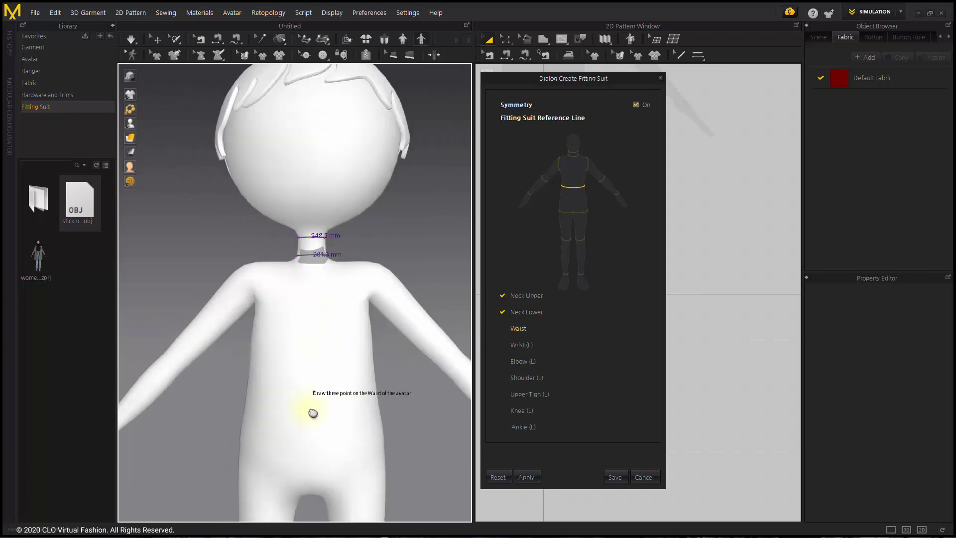
- Draw the Waist reference line around the avatar's torso with three points
click(265, 301)
click(384, 301)
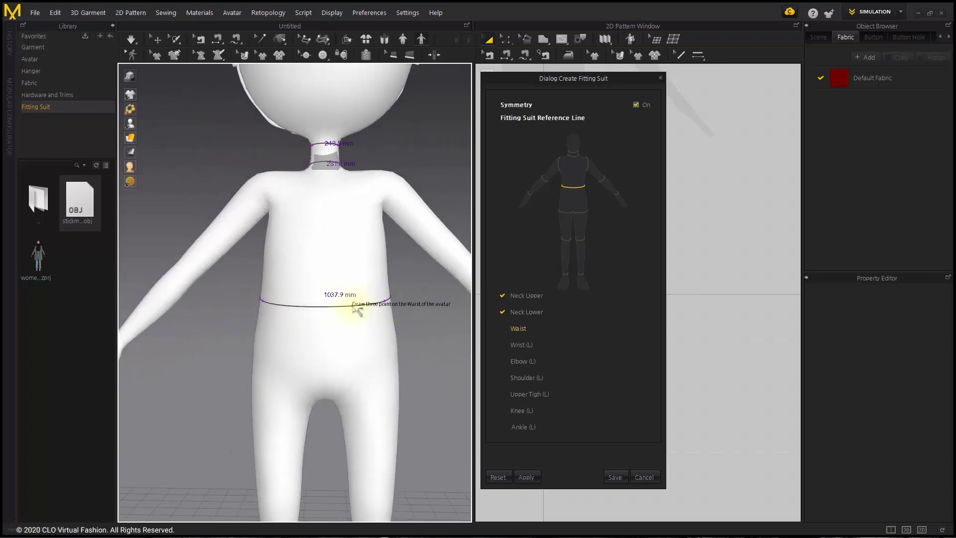
right_drag(354, 303, 278, 301)
click(278, 300)
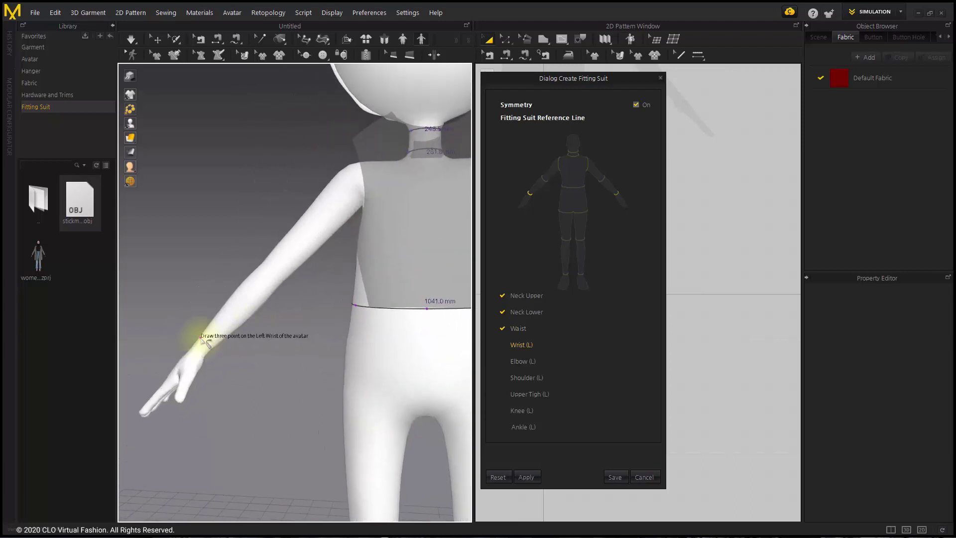
- Draw the Wrist (L) and Elbow (L) reference lines on the avatar's arm with symmetry on, three points each
click(200, 338)
click(213, 348)
click(207, 343)
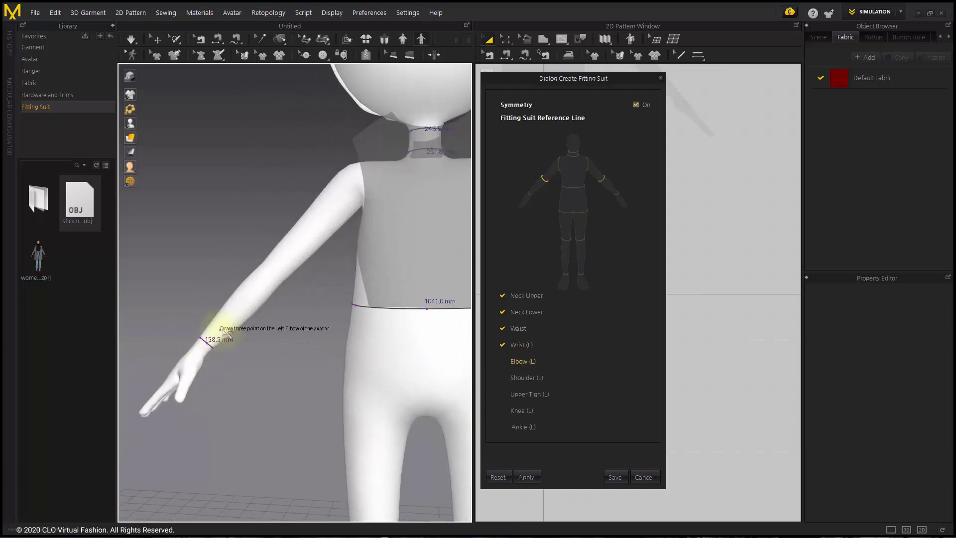
middle_drag(264, 265, 222, 295)
click(221, 295)
click(232, 306)
click(233, 305)
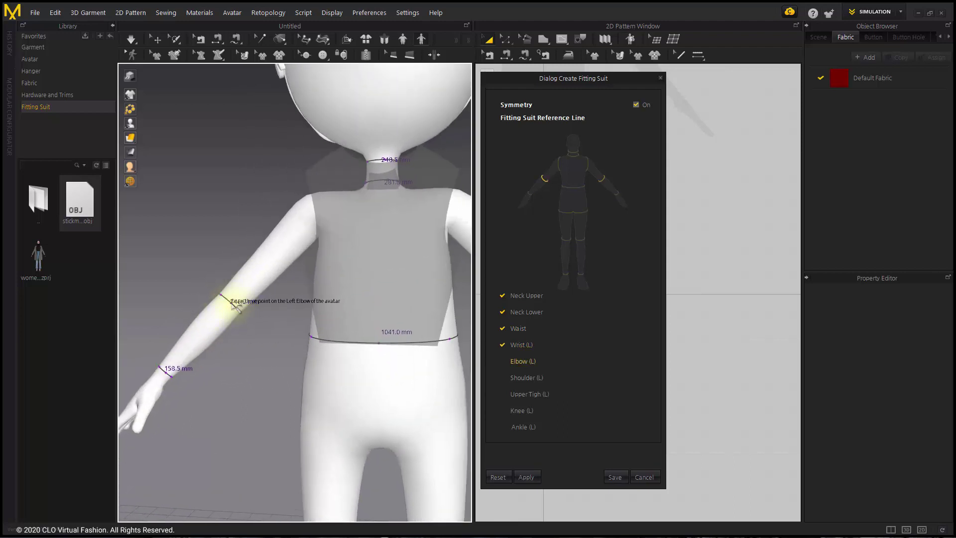
click(237, 310)
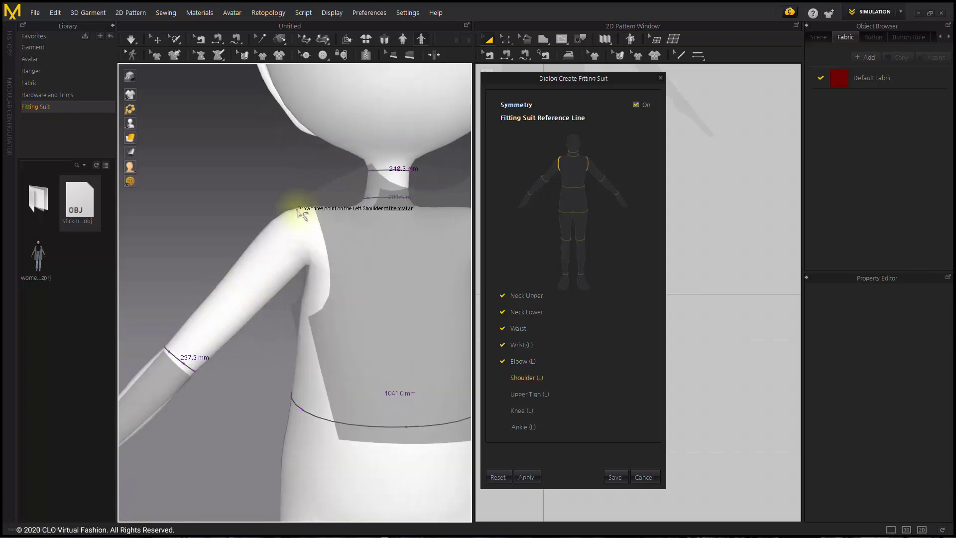
- Draw the Shoulder (L) reference line around the armhole and the upper thigh reference line from outer hip to crotch
click(297, 209)
click(308, 265)
click(307, 235)
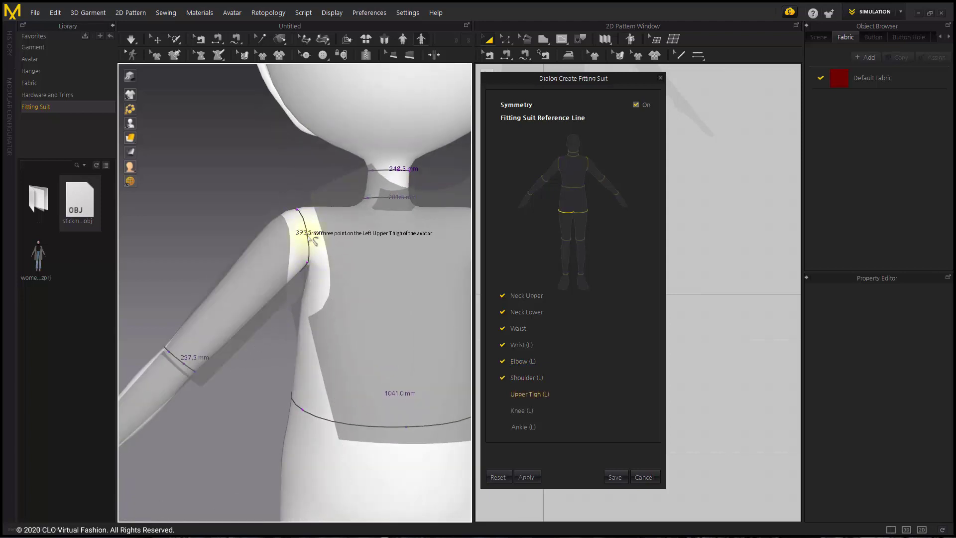
scroll(323, 299, down, 5)
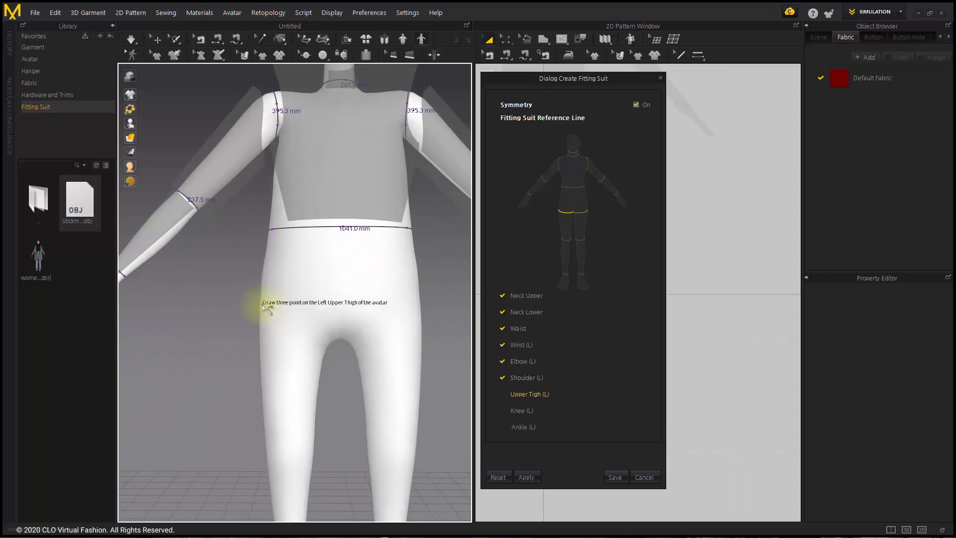
click(261, 310)
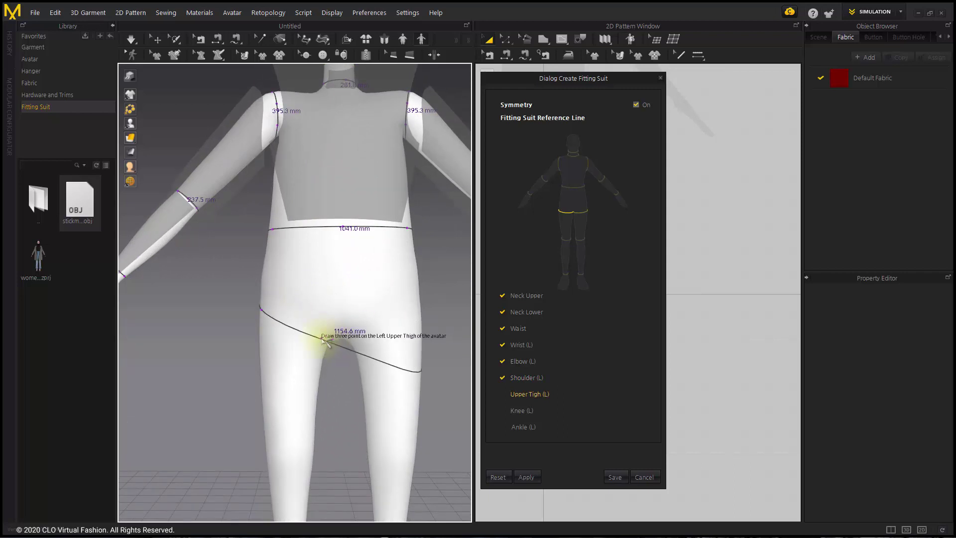
click(315, 332)
- Draw the Knee (L) and Ankle (L) reference lines across the avatar's leg, the ankle line just above the shoe
middle_drag(299, 401, 286, 330)
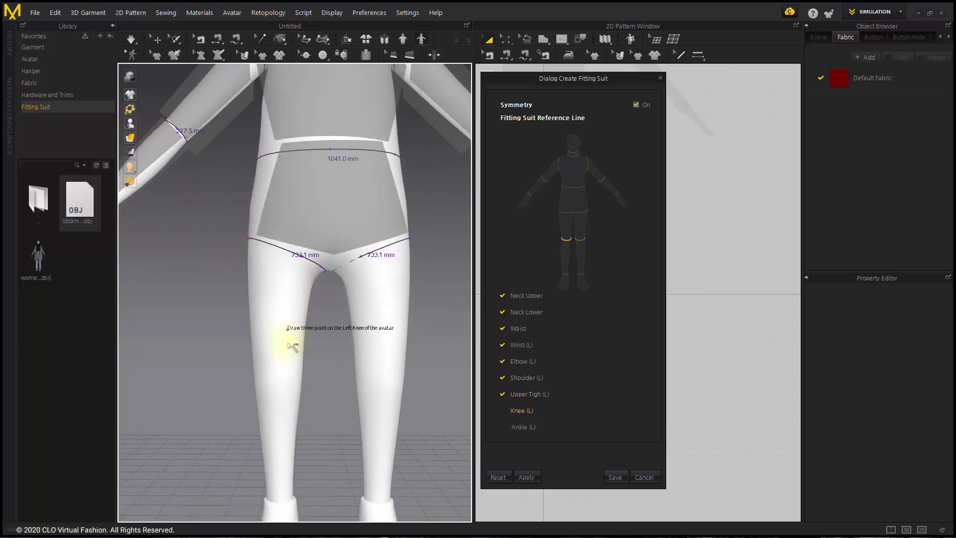
click(255, 377)
click(291, 381)
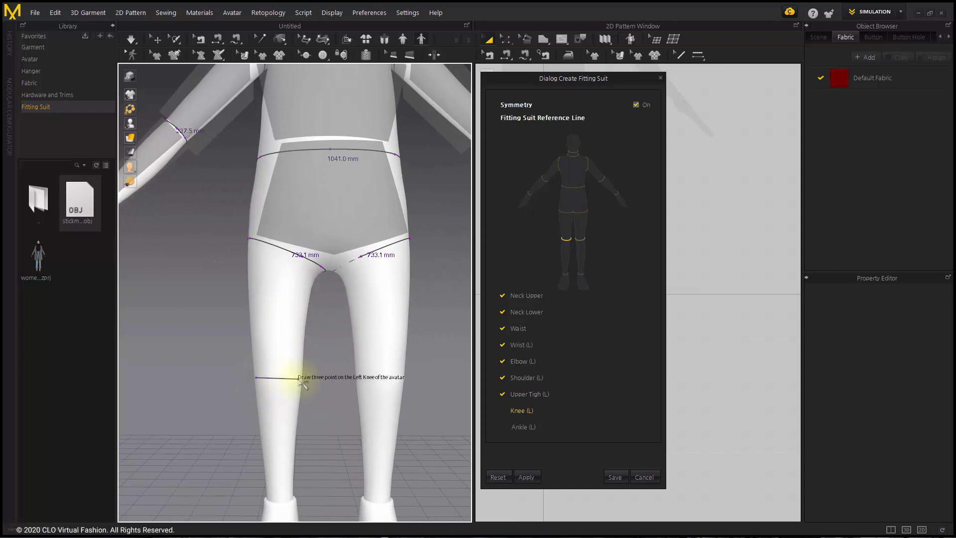
click(299, 380)
click(248, 425)
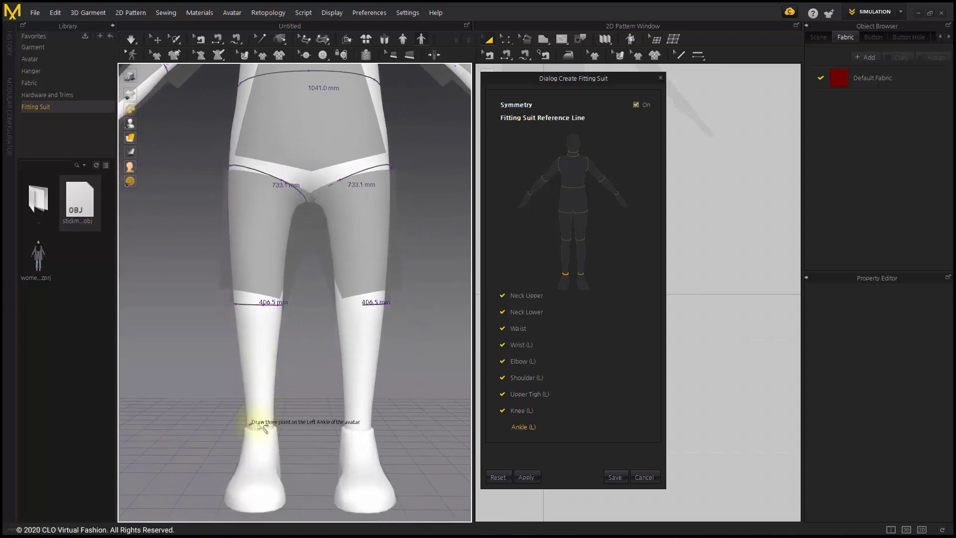
click(272, 426)
click(262, 426)
- Turn off symmetry for the reference lines and redraw the Ankle (R) line with three points just above the shoe
middle_drag(315, 501, 300, 441)
mouse_move(301, 441)
right_down()
mouse_move(205, 440)
mouse_move(288, 433)
right_up()
scroll(280, 365, up, 2)
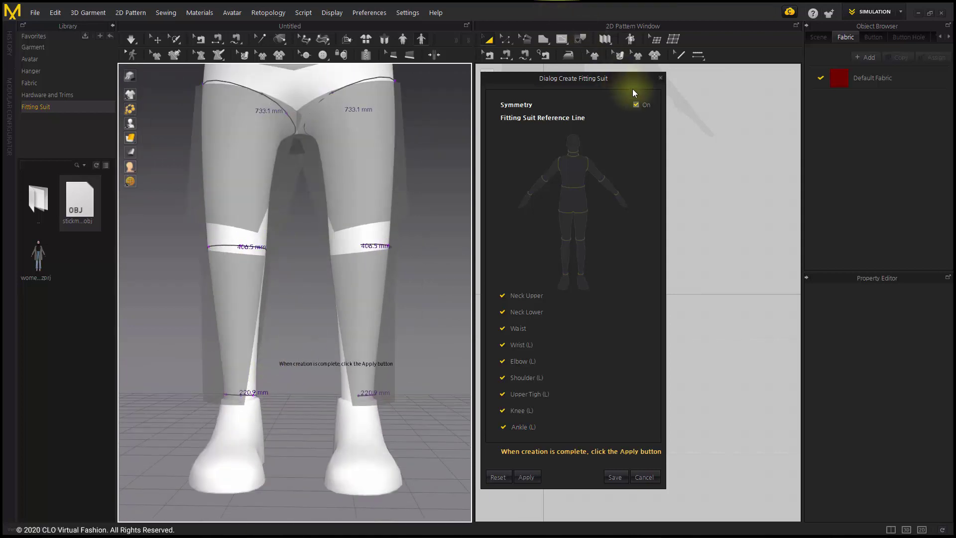
click(637, 105)
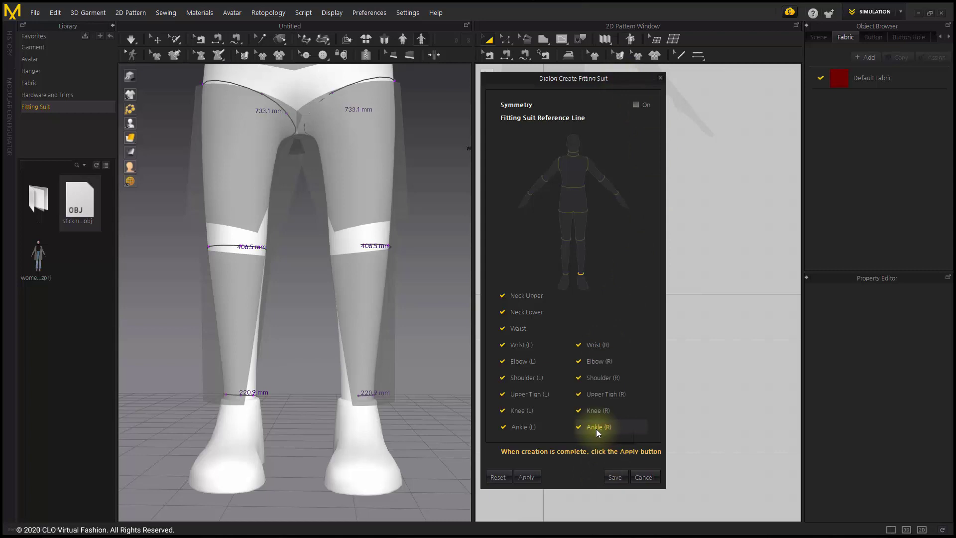
click(608, 433)
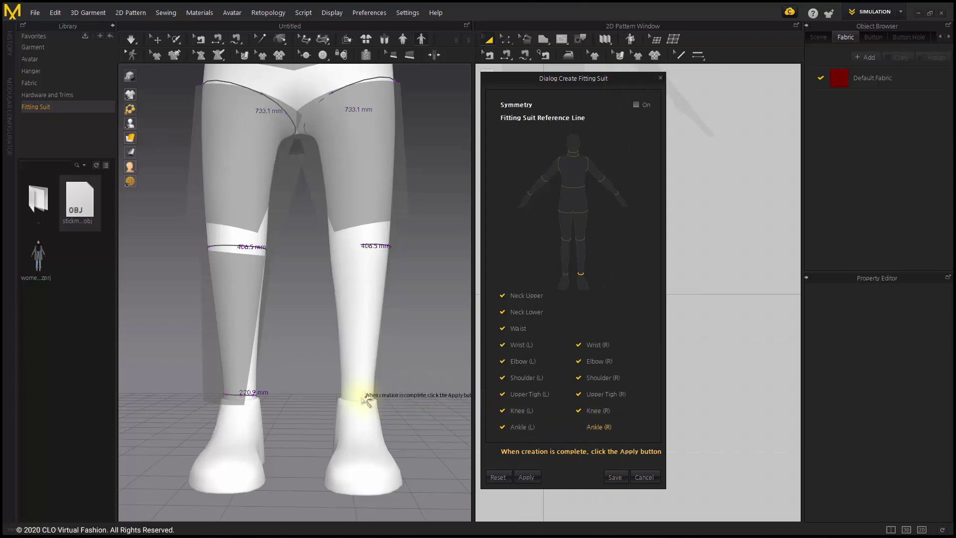
click(348, 397)
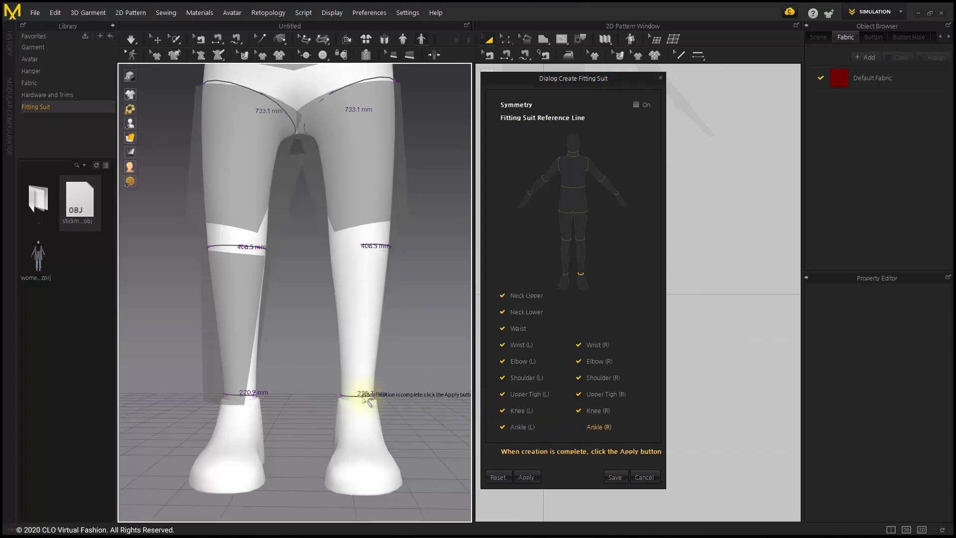
click(363, 399)
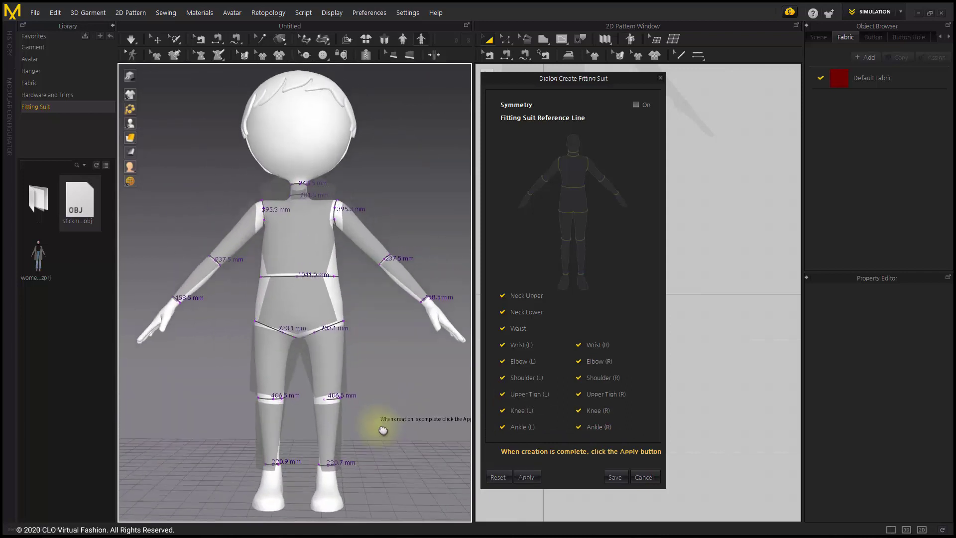
- Apply the fitting suit reference lines, save the avatar file as Stickman_avt in the Fitting Suit folder, and close the fitting suit dialog
click(527, 476)
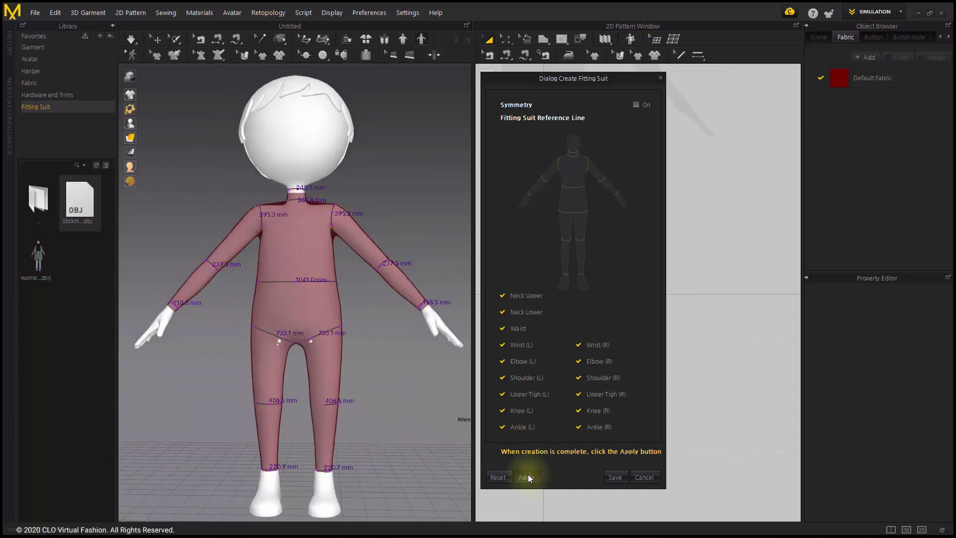
click(615, 477)
text(Stickma)
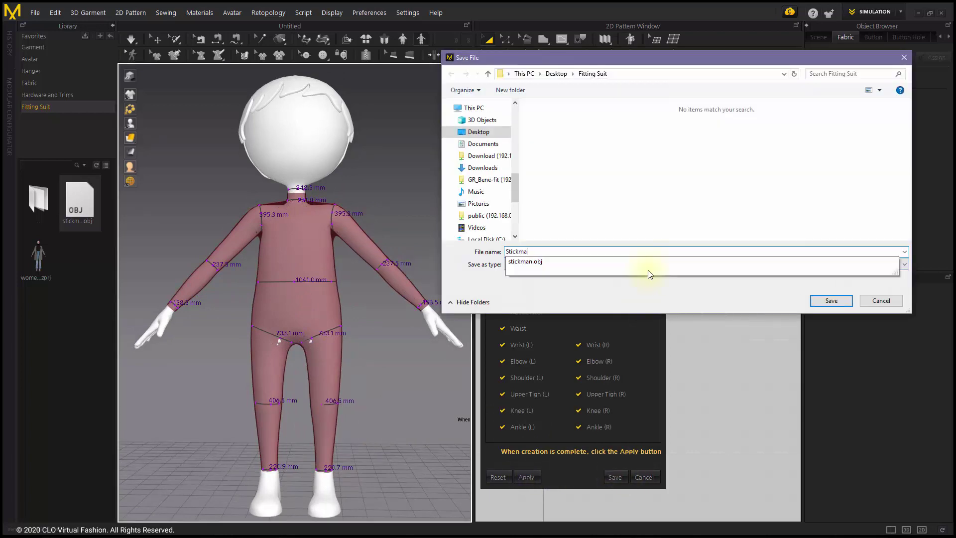
text(n_avt)
key(Return)
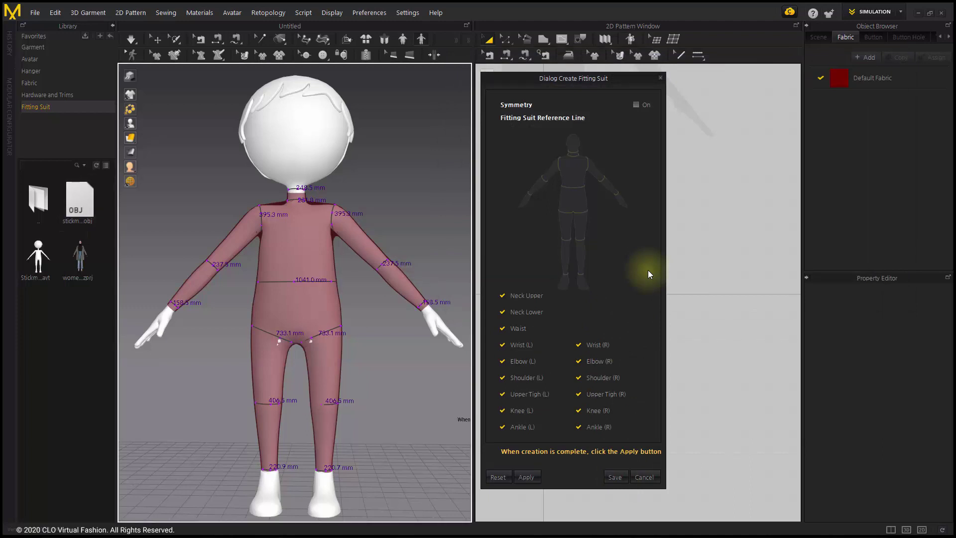
click(660, 77)
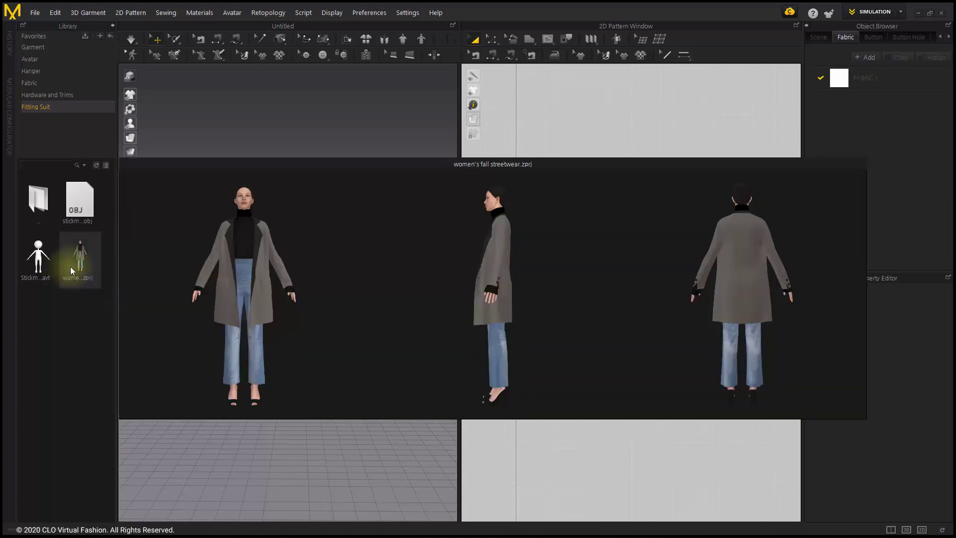
- Open the women's fall streetwear.zprj project and save it as a project file, replacing the existing file of the same name
double_click(71, 270)
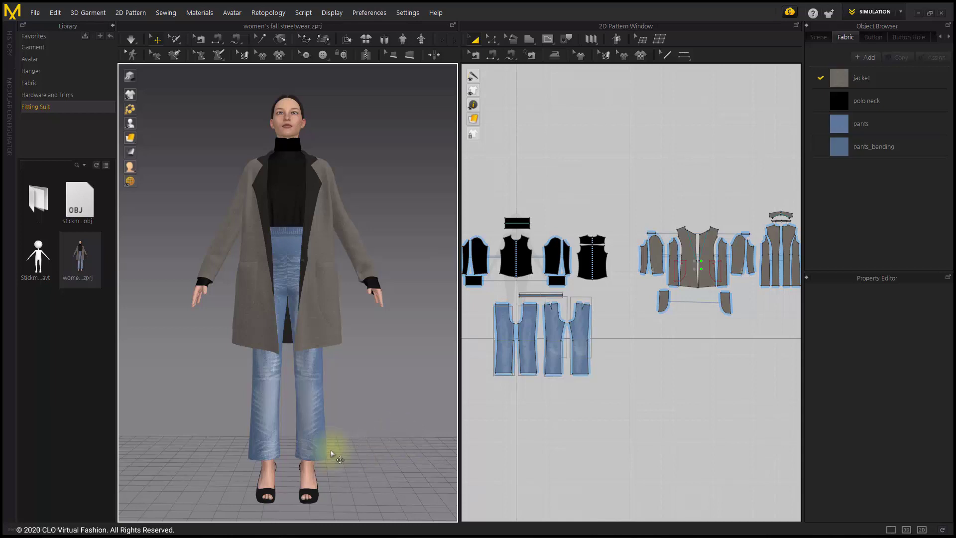
right_drag(228, 446, 680, 445)
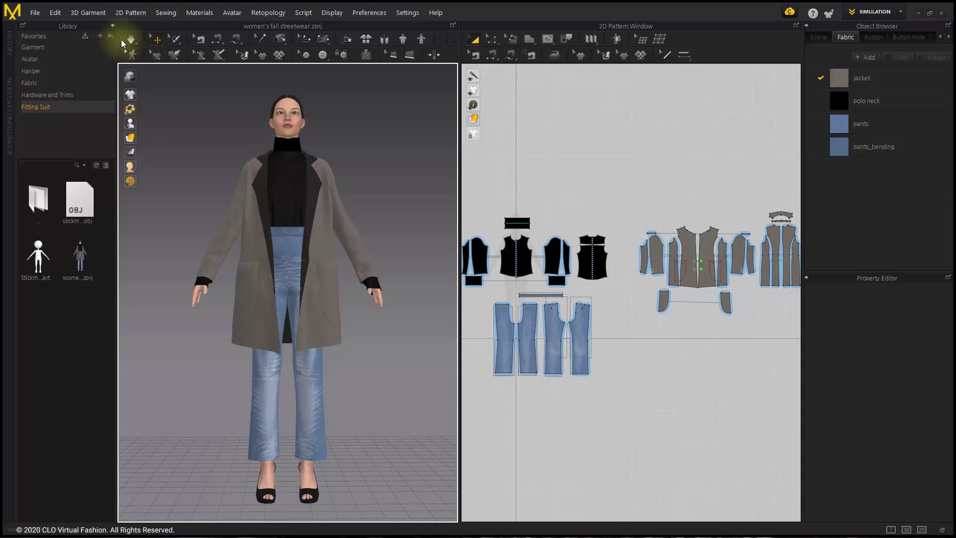
click(32, 13)
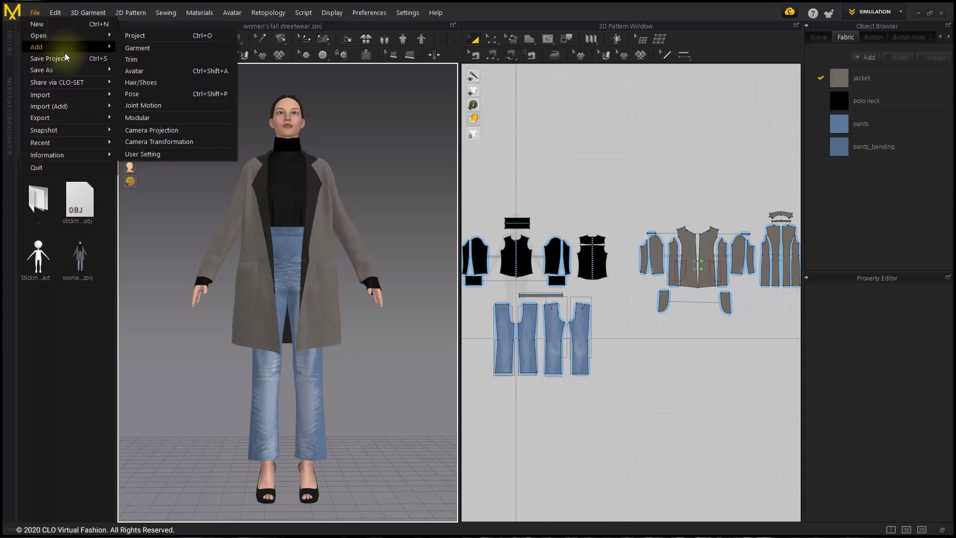
mouse_move(67, 71)
click(154, 67)
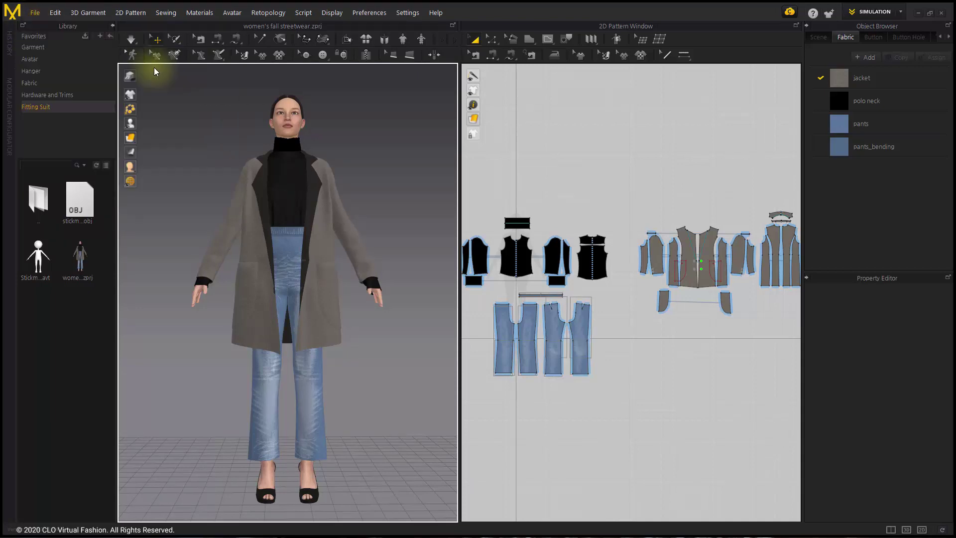
click(608, 126)
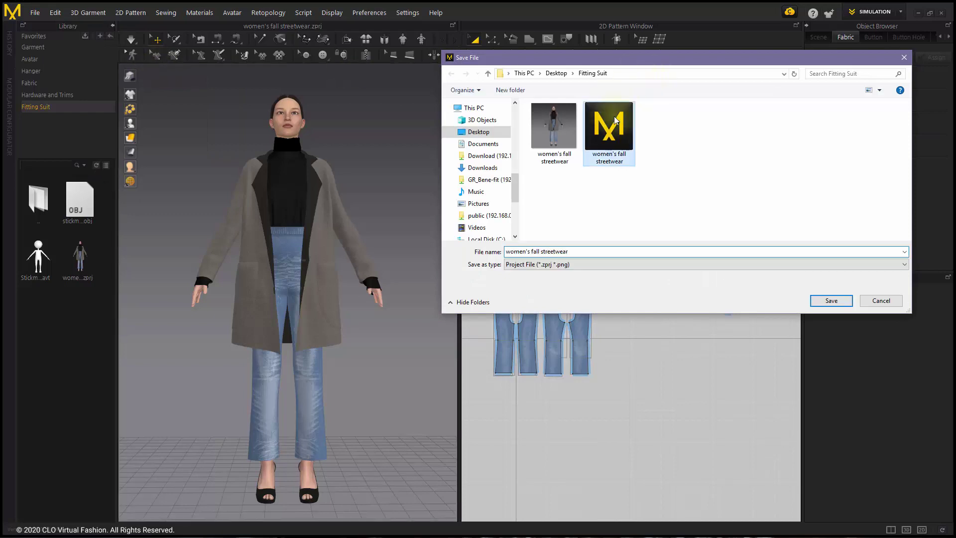
click(831, 301)
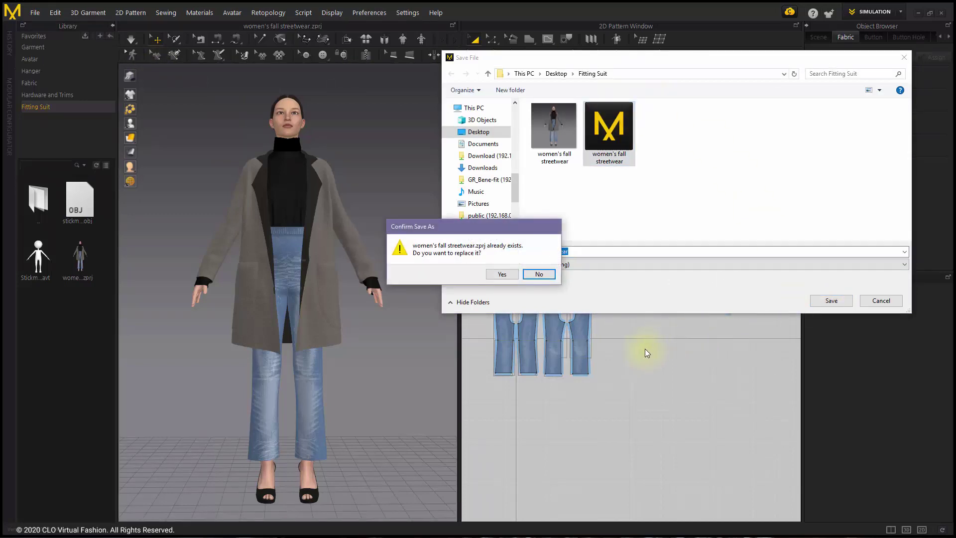
click(509, 277)
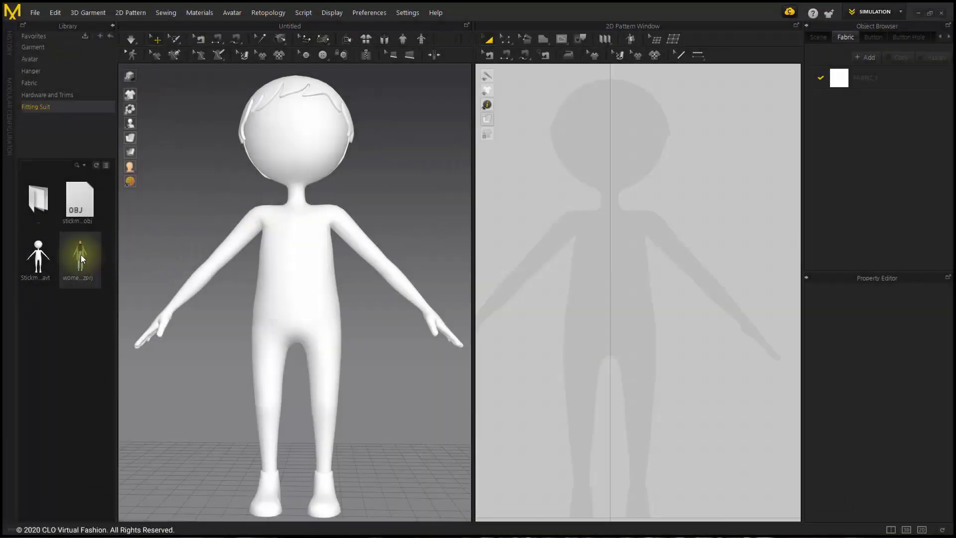
- Add the women's fall streetwear.zprj project to the current scene with only its garment, leaving out its avatar
double_click(80, 257)
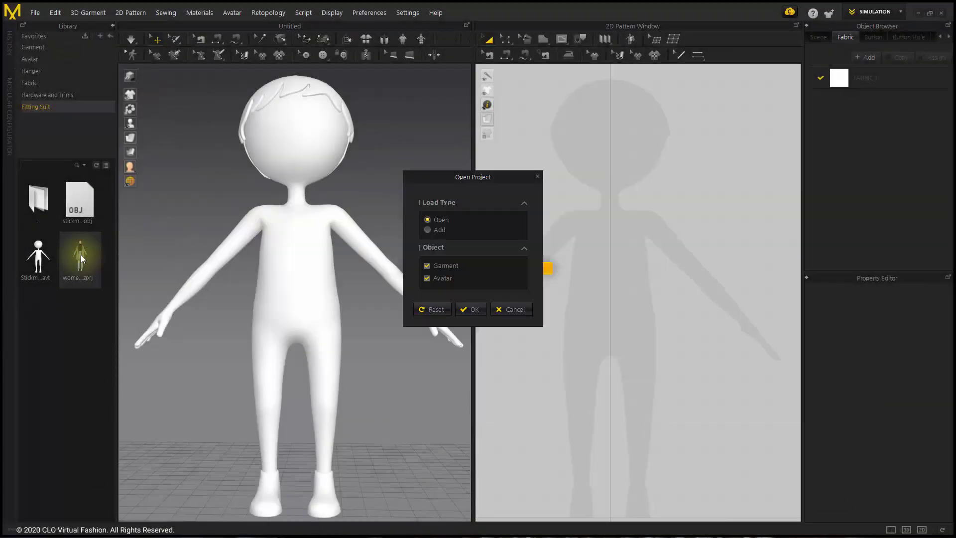
click(428, 230)
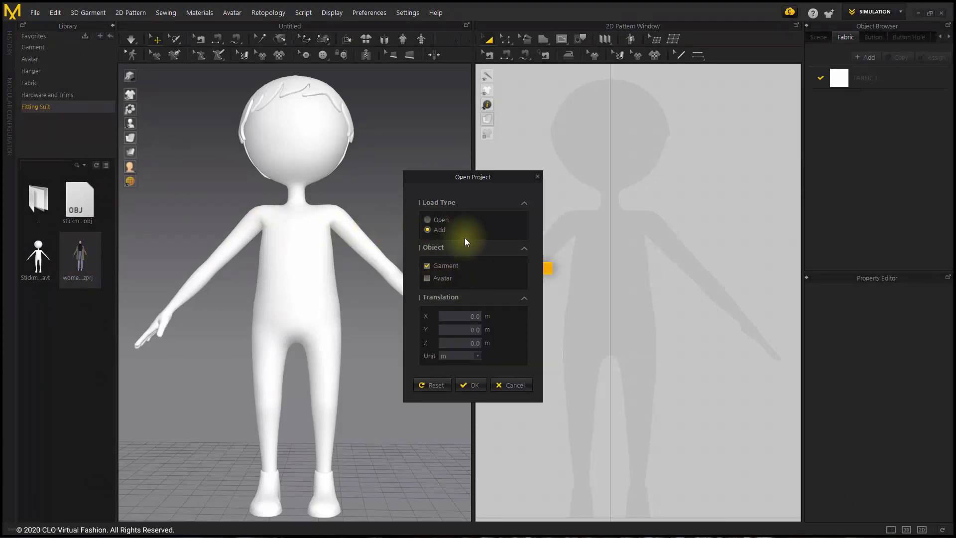
click(472, 385)
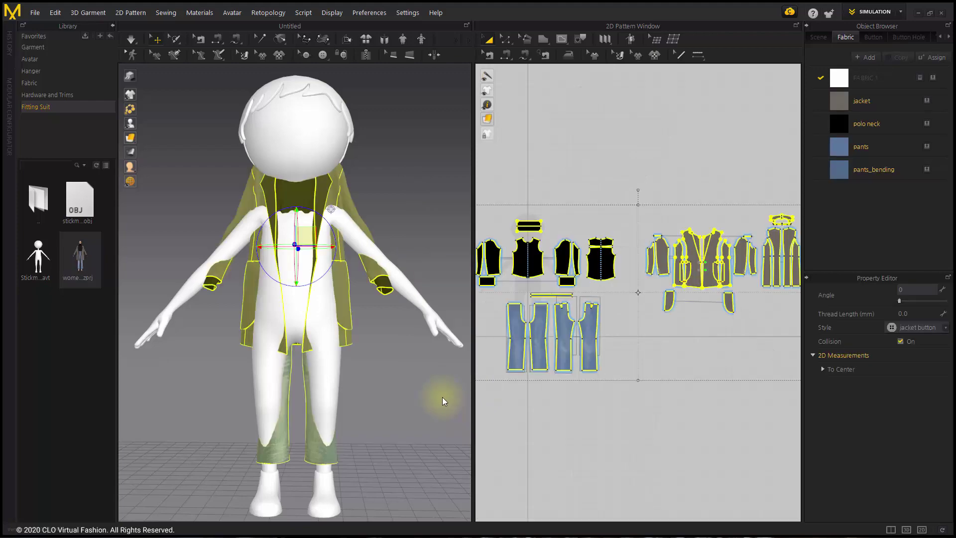
scroll(412, 404, down, 2)
click(411, 404)
scroll(557, 348, down, 2)
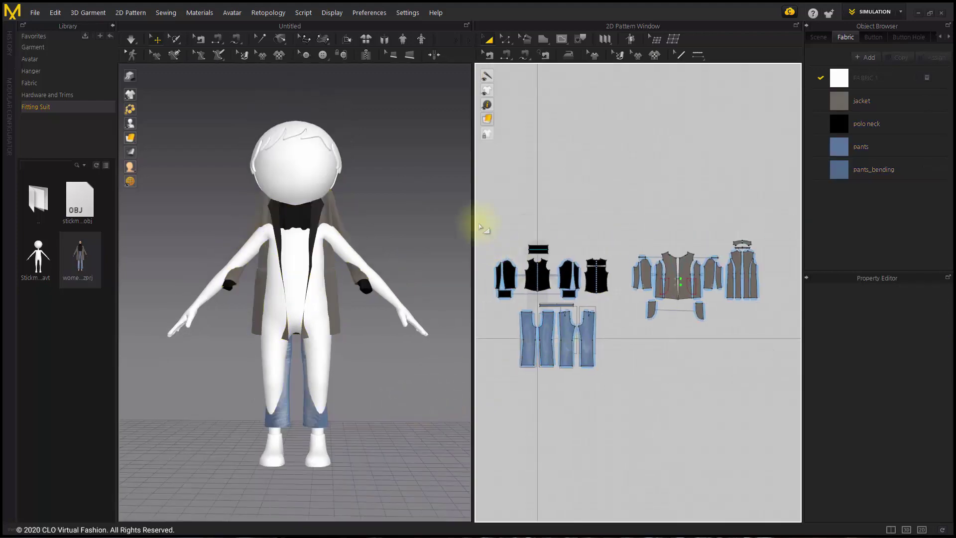
- Set the particle distance of all garment patterns to 20 mm
key(ctrl+a)
scroll(716, 244, up, 3)
scroll(717, 245, up, 3)
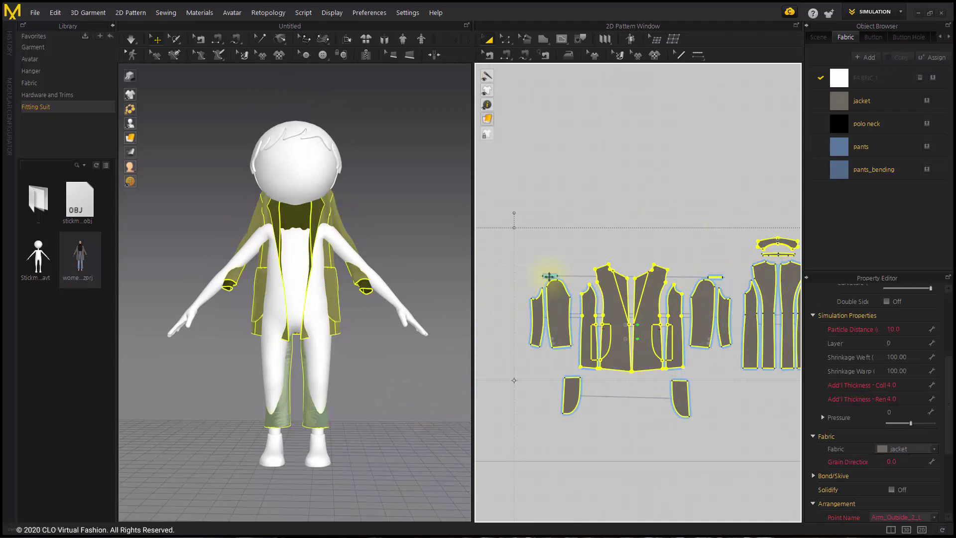
scroll(518, 274, down, 3)
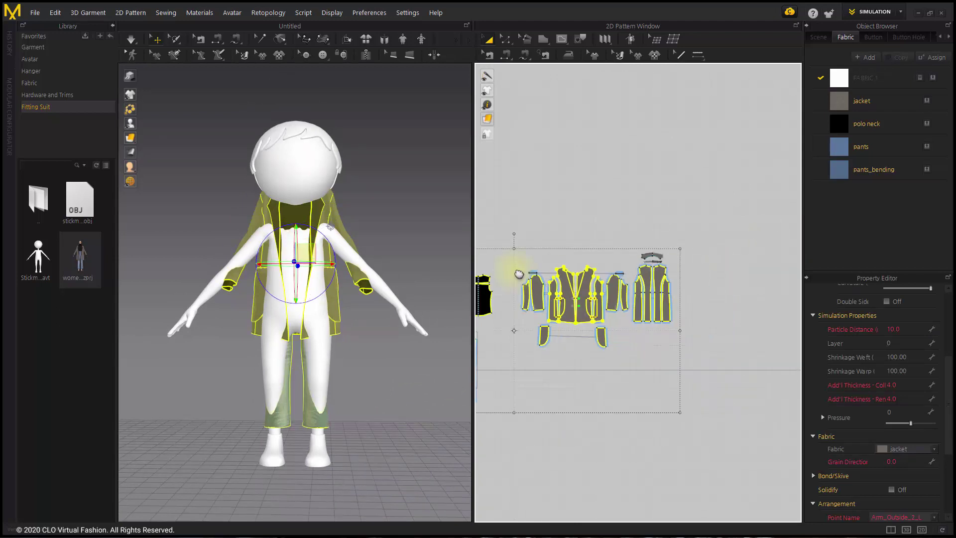
middle_drag(518, 274, 547, 228)
scroll(599, 303, down, 2)
scroll(613, 319, up, 3)
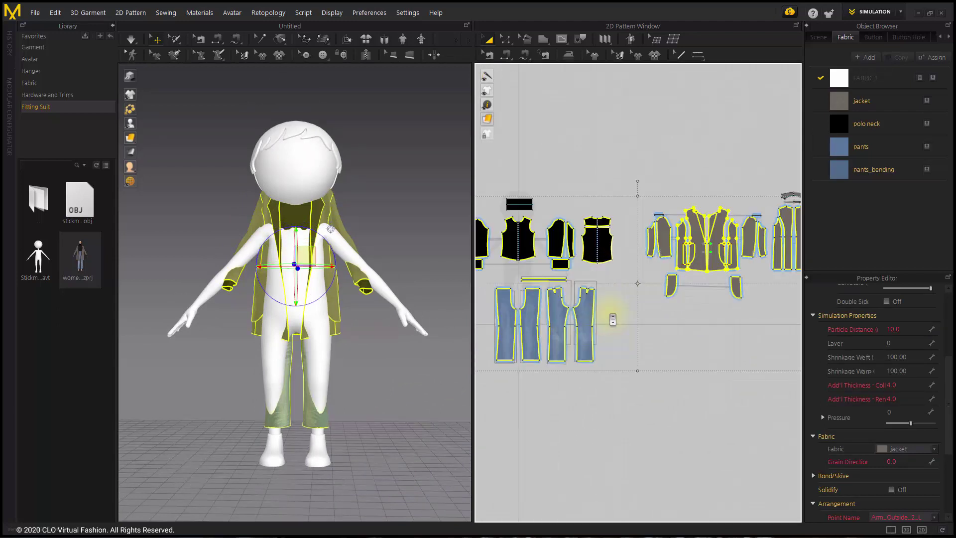
scroll(613, 320, down, 1)
click(913, 326)
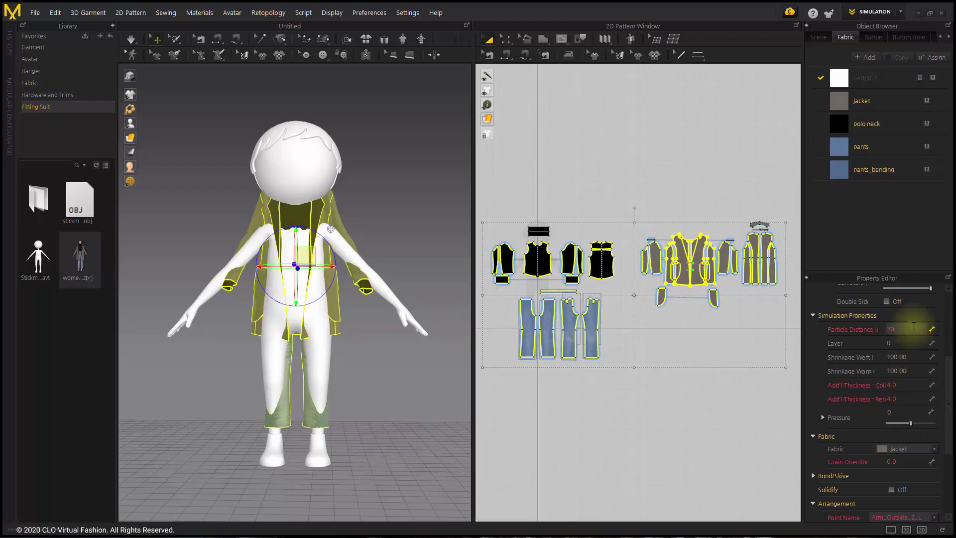
key(Return)
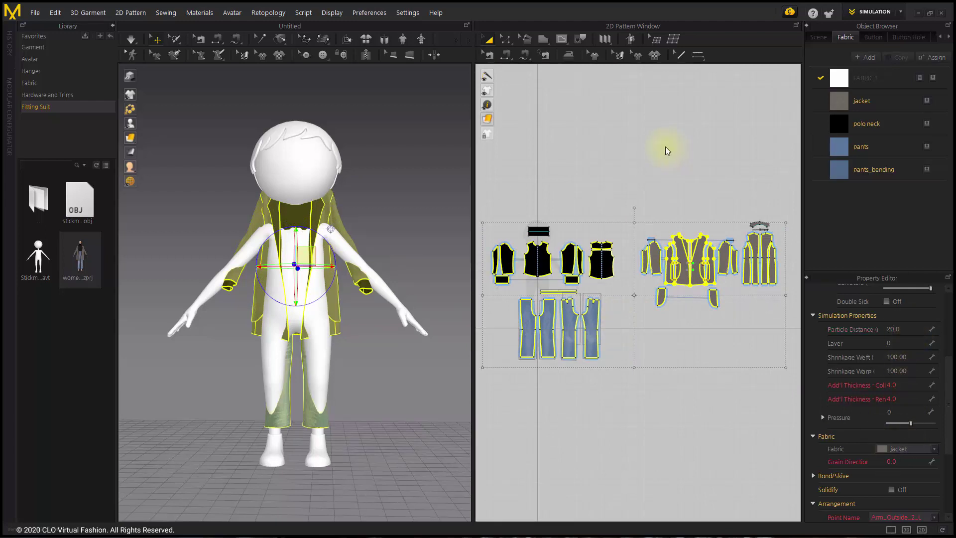
- Auto-grade the garment to the stickman avatar with Maintain Pattern Curvature at 100% and Maintain Graphic Size off
click(631, 39)
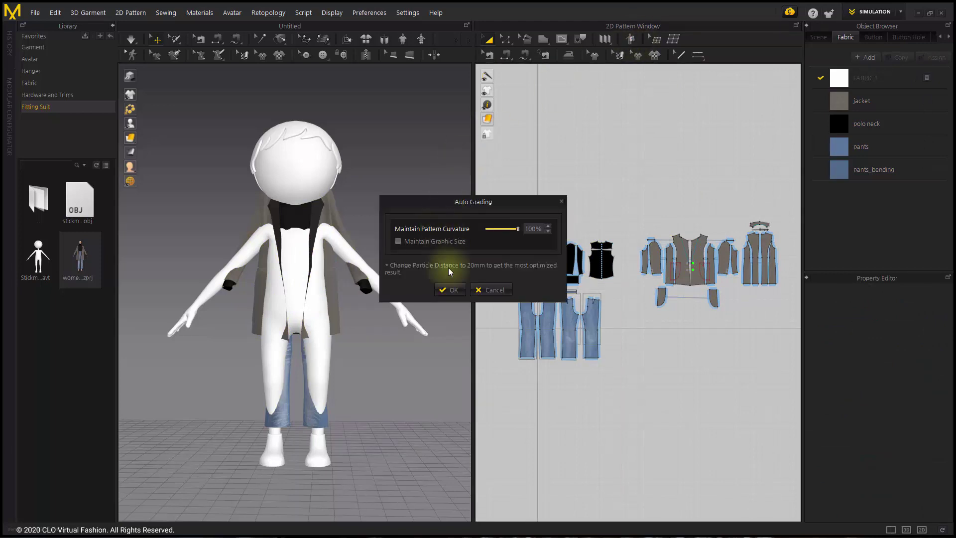
click(452, 289)
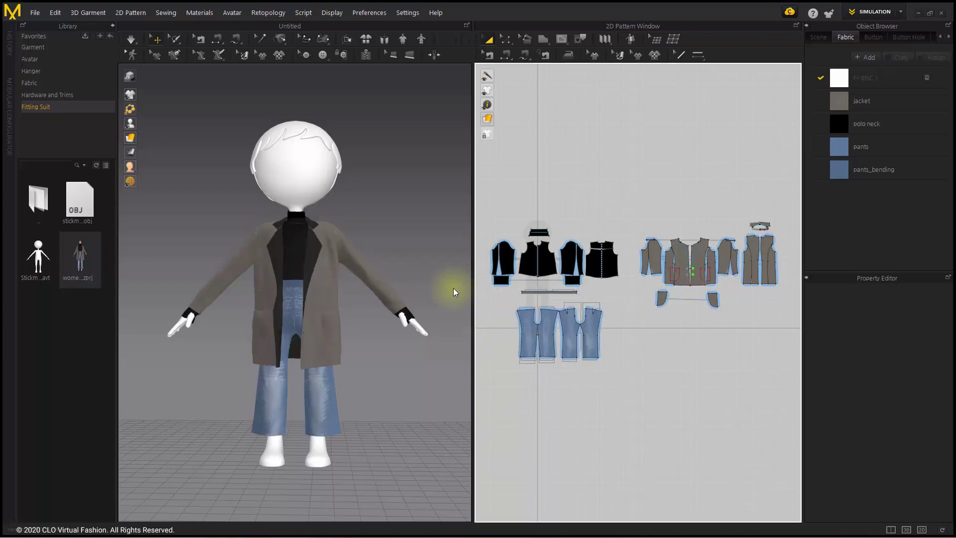
right_drag(345, 324, 365, 319)
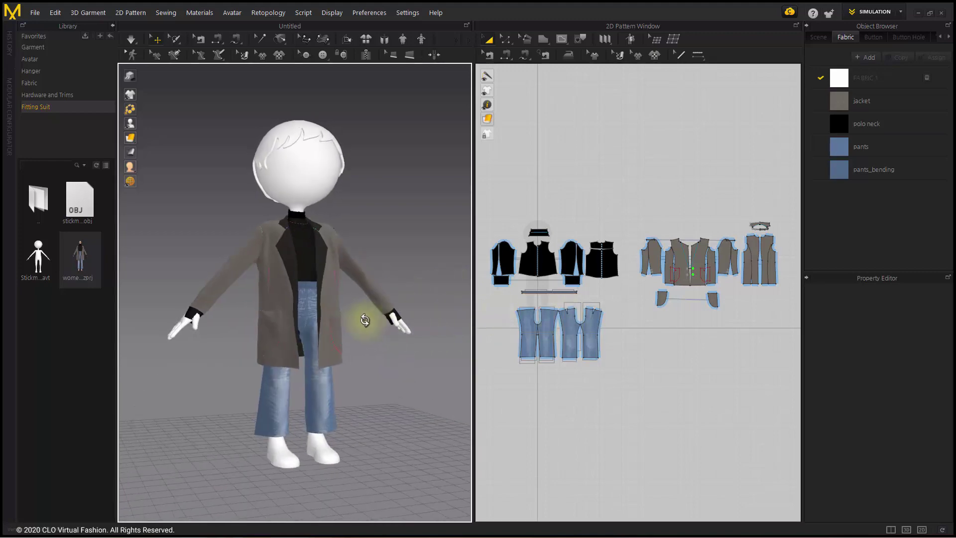
- Strengthen all the garment patterns and start the simulation to drape them on the avatar
key(ctrl+a)
right_click(373, 321)
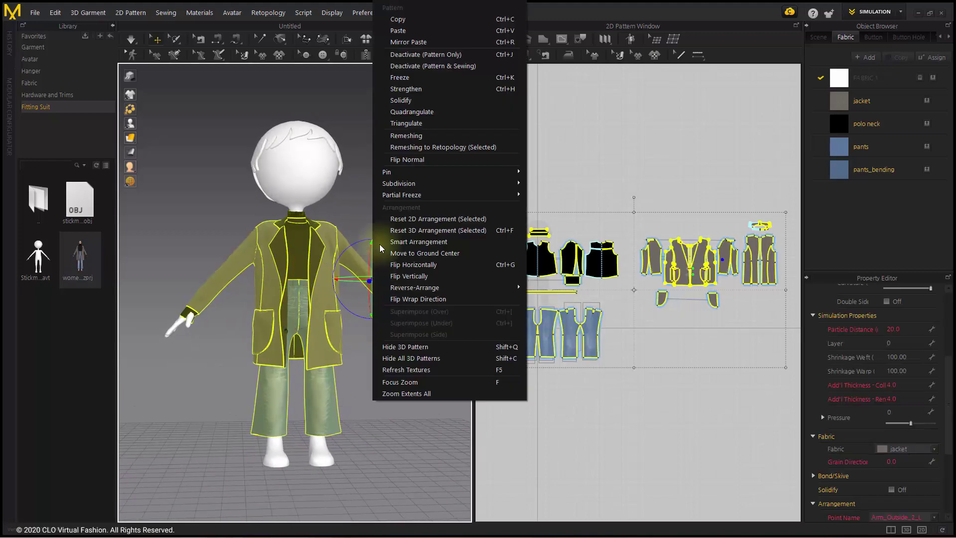
click(404, 88)
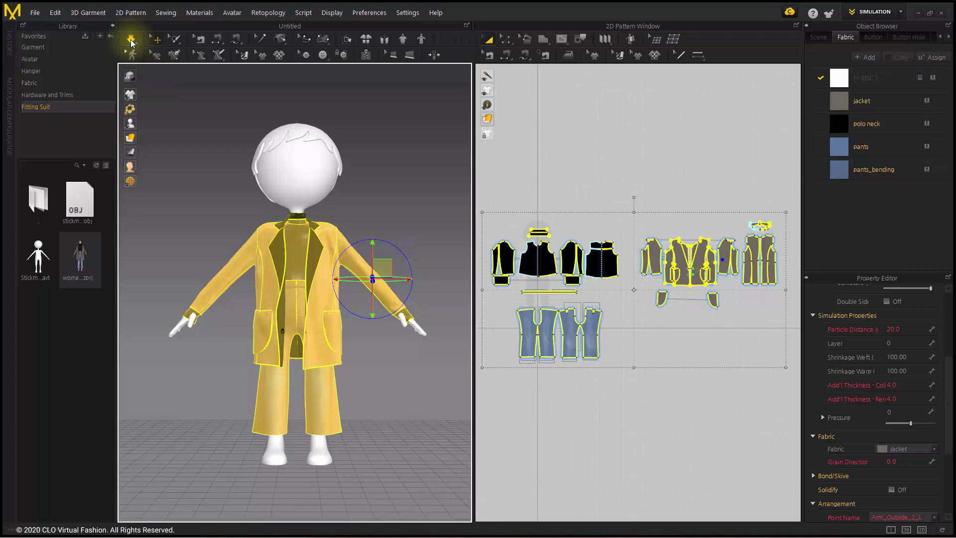
click(131, 40)
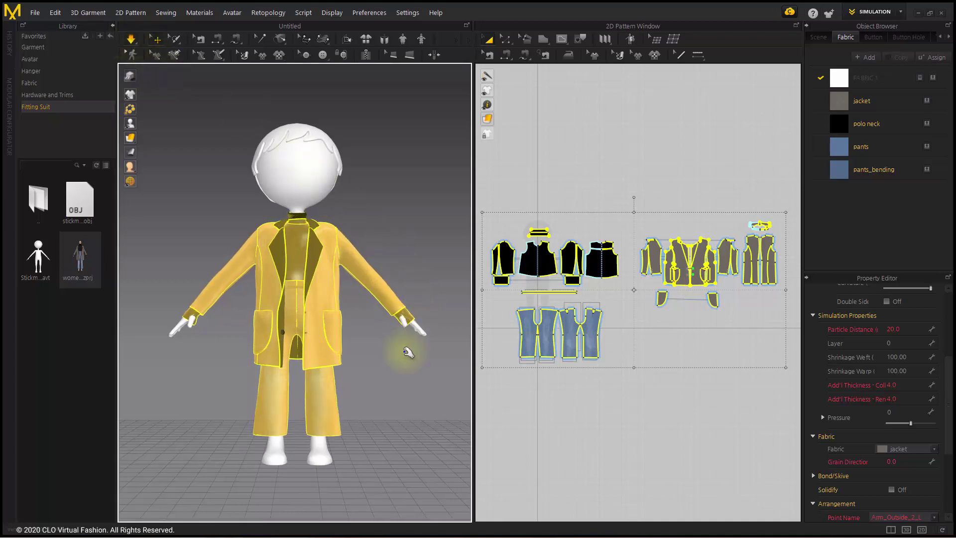
- Unstrengthen all the garment patterns, let them settle in simulation, and stop it
right_click(326, 310)
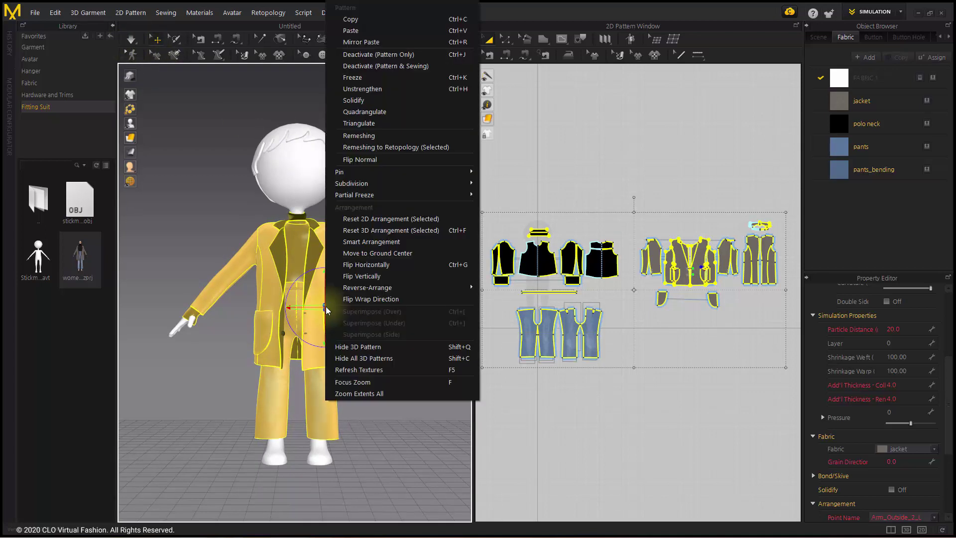
click(393, 90)
click(413, 161)
right_drag(420, 236, 420, 246)
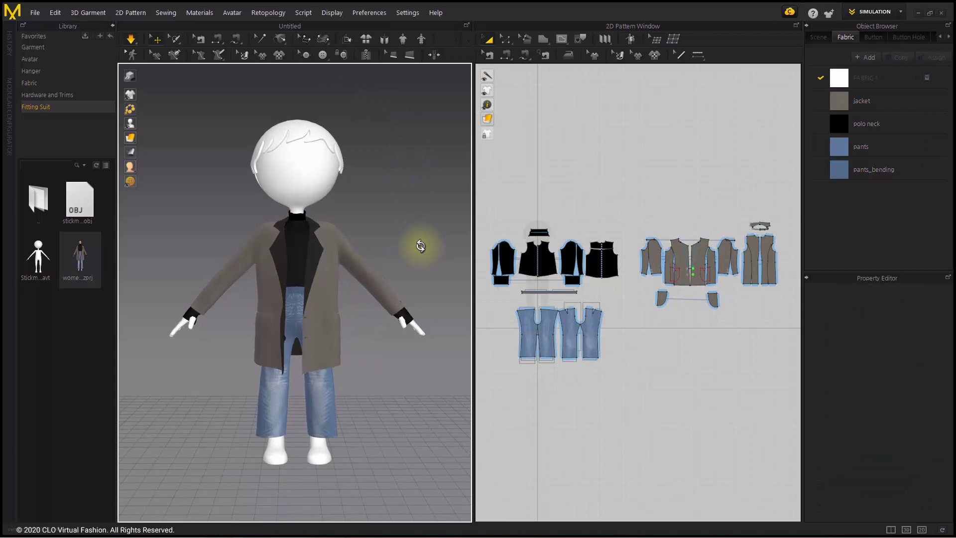
key(space)
- Set the layer of all polo neck patterns, including the cuffs, to -1 and simulate them beneath the jacket
scroll(413, 311, up, 2)
click(429, 318)
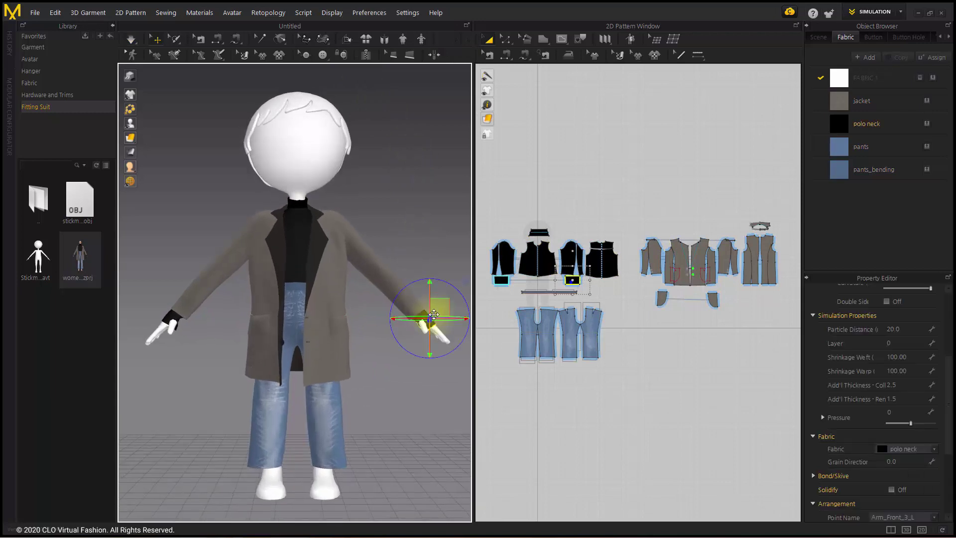
click(174, 307)
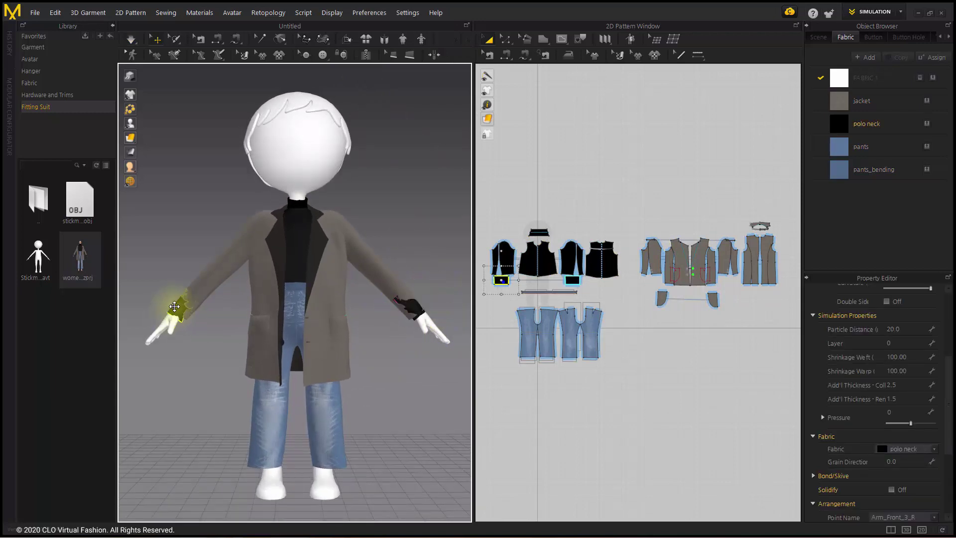
drag(628, 213, 792, 378)
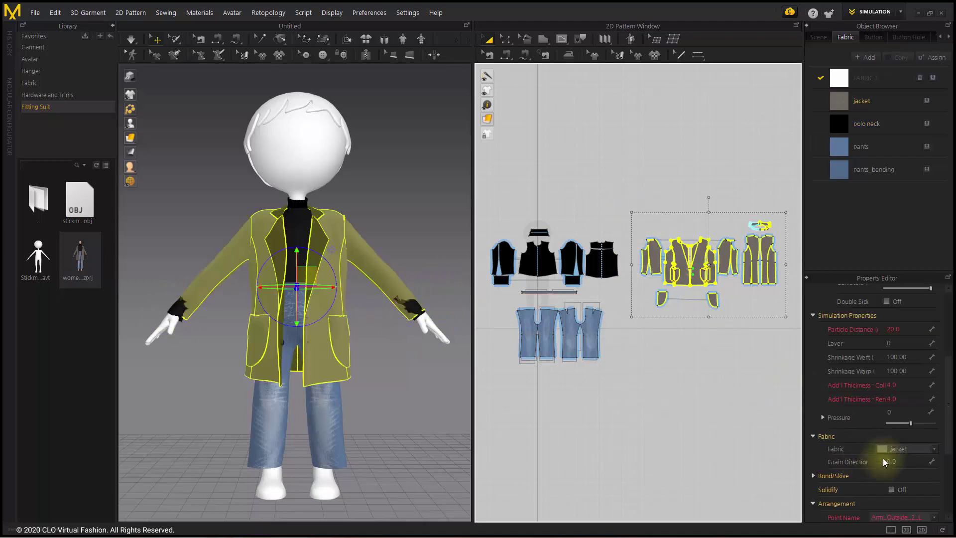
click(784, 421)
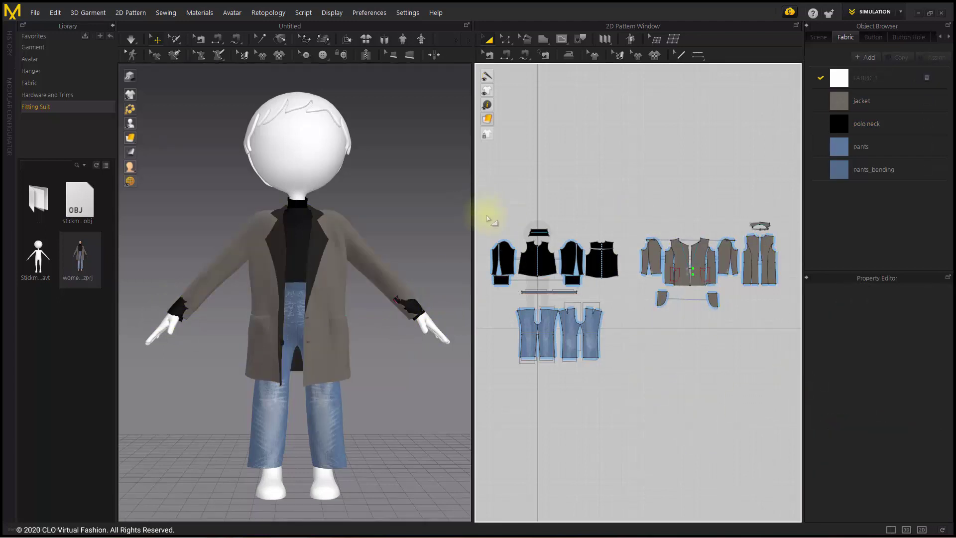
drag(486, 214, 628, 289)
click(906, 342)
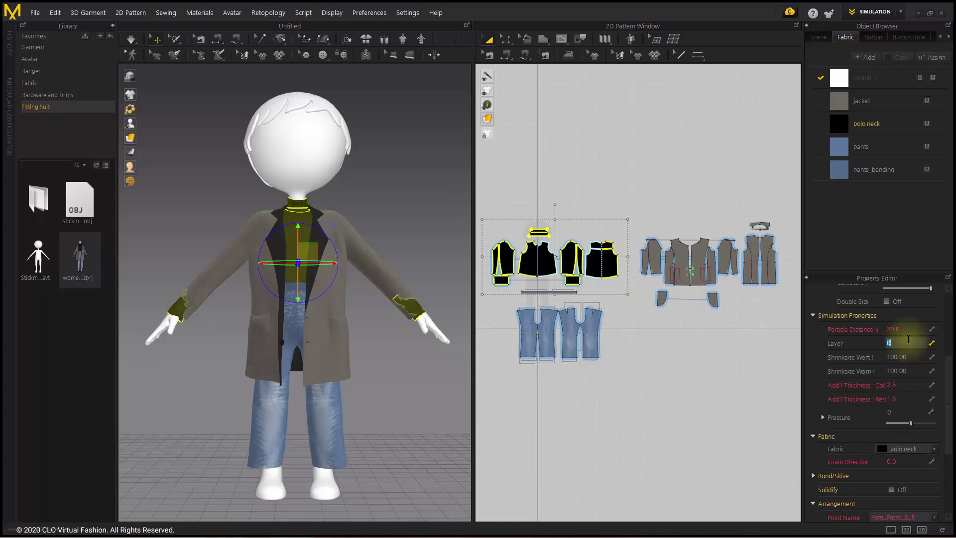
text(-1)
key(Return)
click(131, 41)
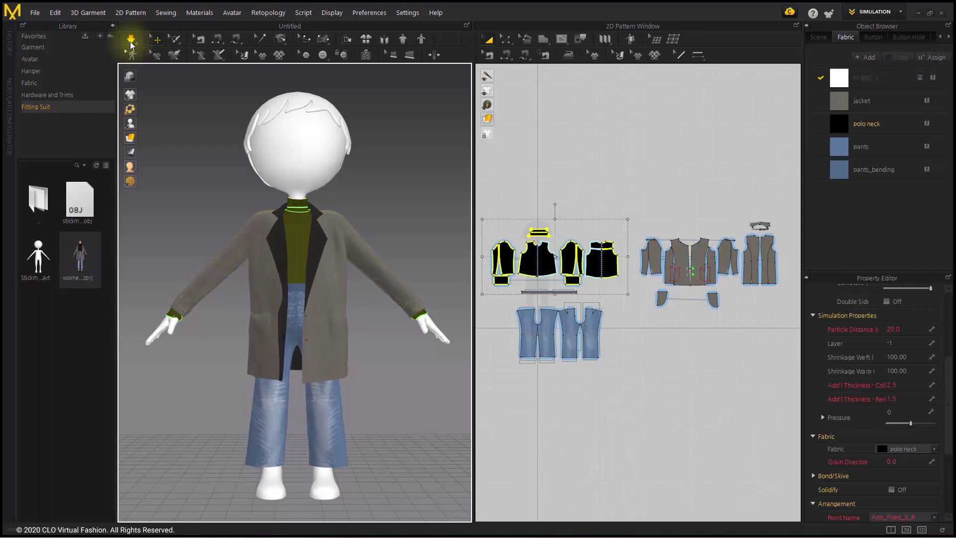
click(130, 44)
- Set the layer of the polo neck patterns back to 0 and simulate the garment again
click(908, 343)
text(0)
key(Return)
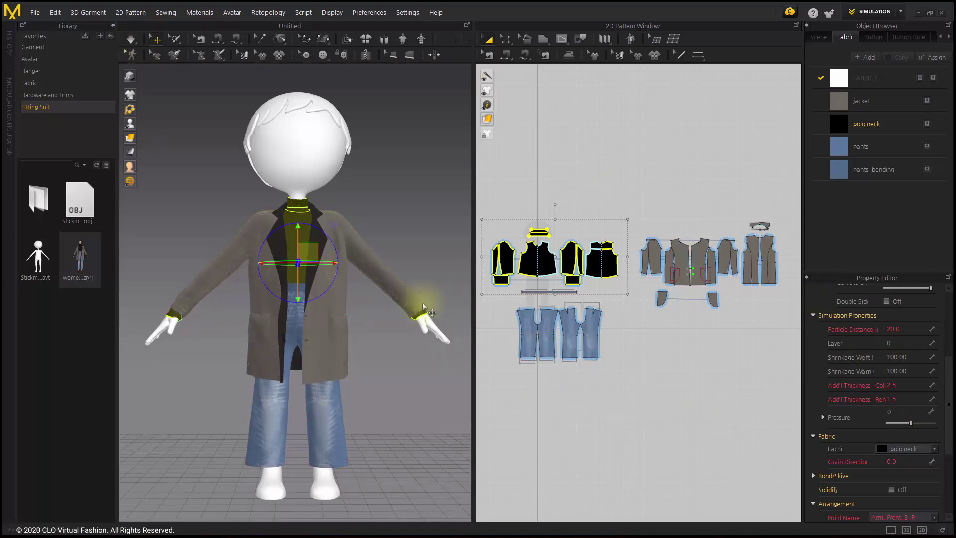
click(401, 219)
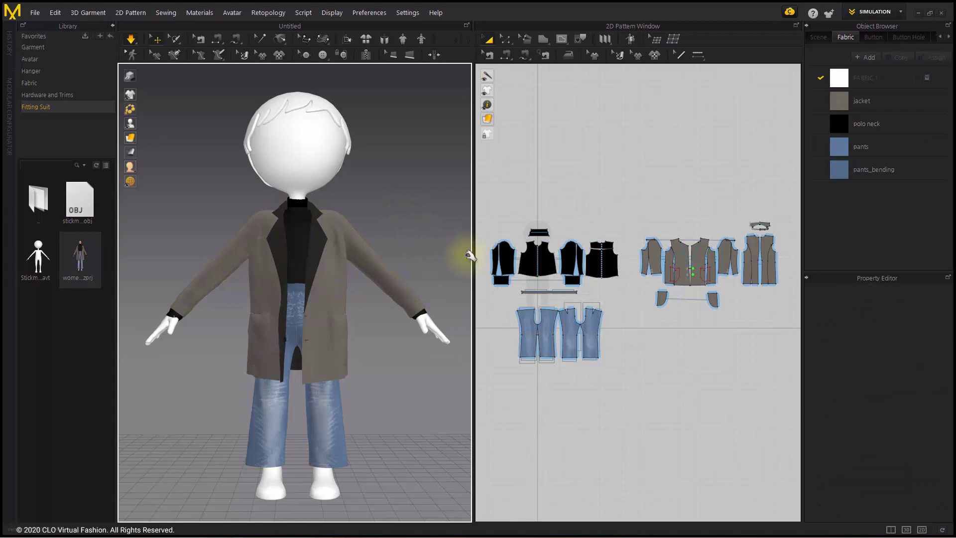
- Set the particle distance of all garment patterns to 5 mm, run the simulation, and check the drape on the avatar
key(ctrl+a)
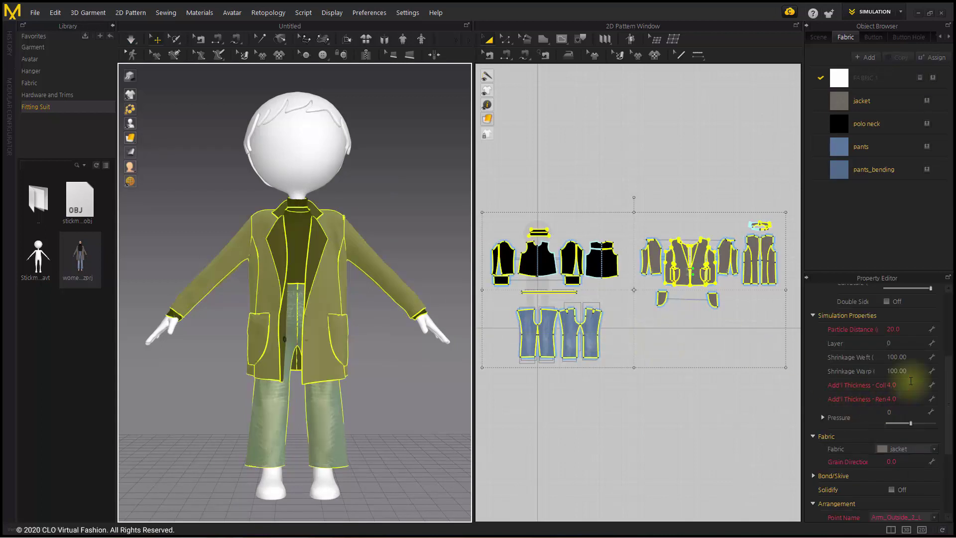
click(911, 328)
text(5)
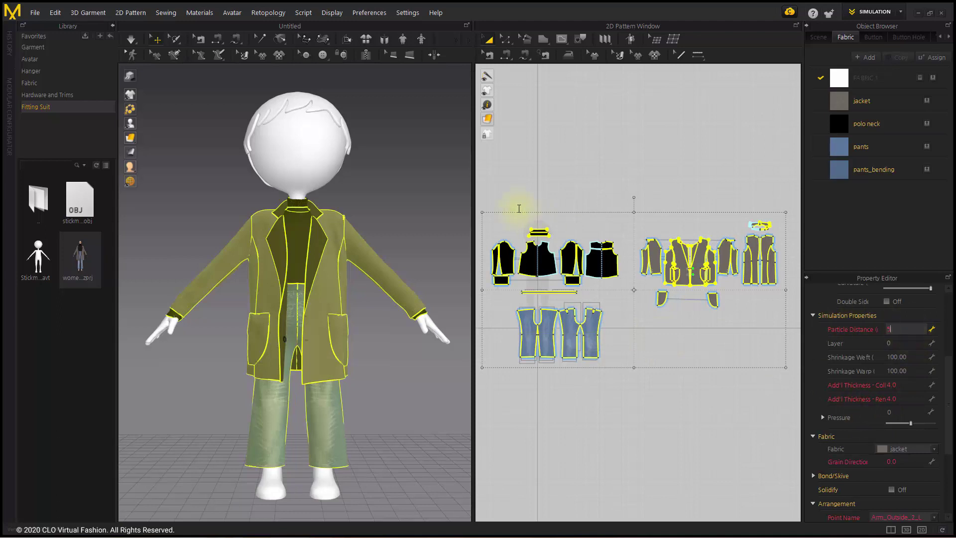
click(419, 174)
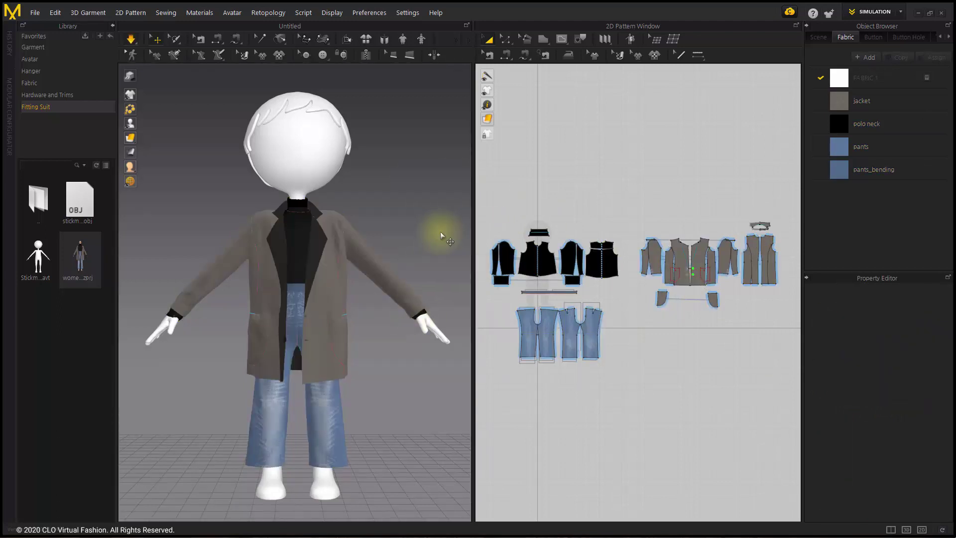
click(410, 214)
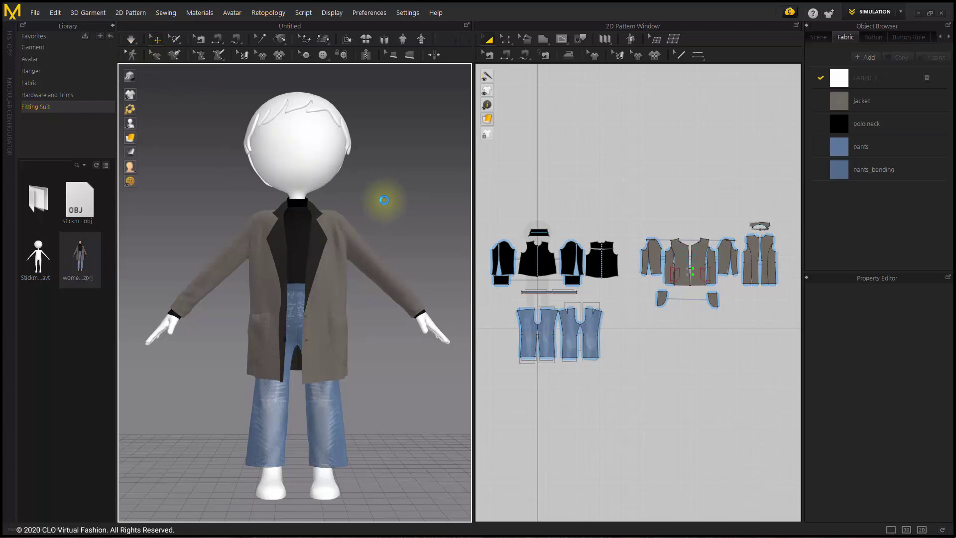
right_drag(260, 253, 363, 283)
scroll(386, 274, up, 3)
scroll(363, 284, down, 4)
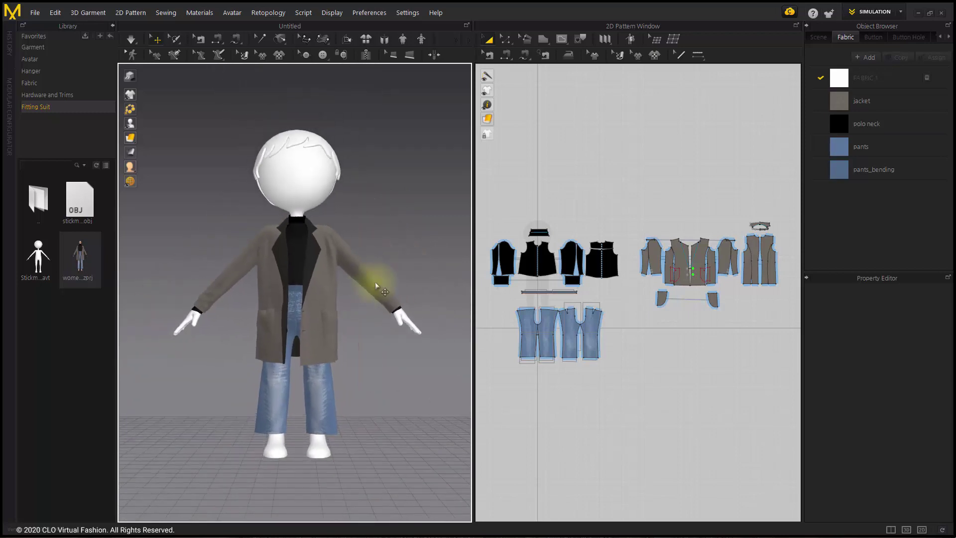
scroll(413, 283, up, 1)
middle_drag(407, 279, 409, 279)
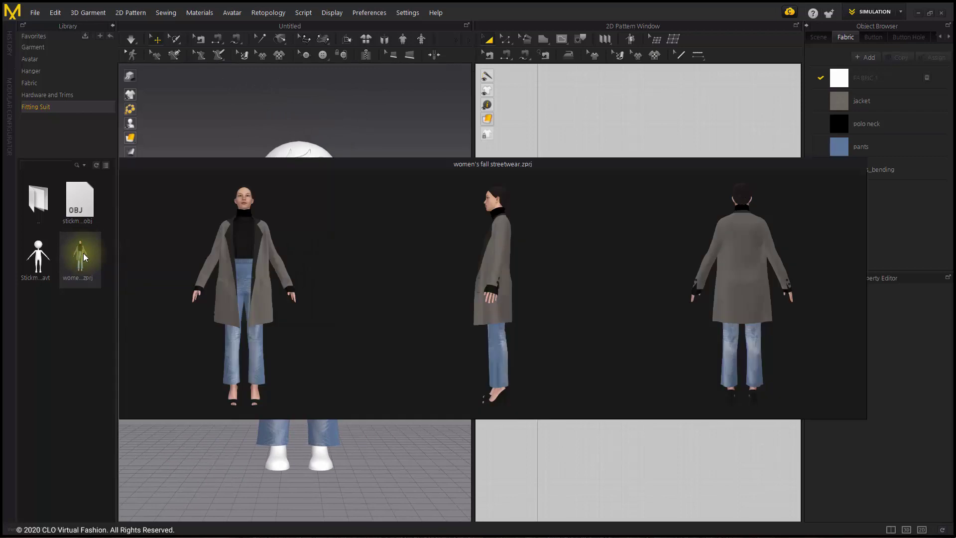
- Add the women's fall streetwear project with garment and avatar, translated 1 m in X, and compare both avatars in the 3D-only view
right_click(83, 253)
click(137, 266)
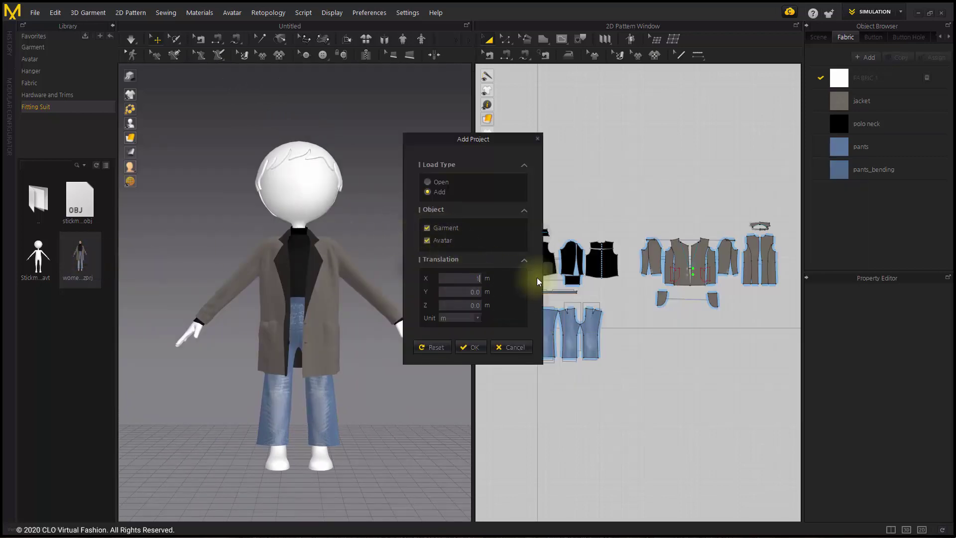
click(473, 347)
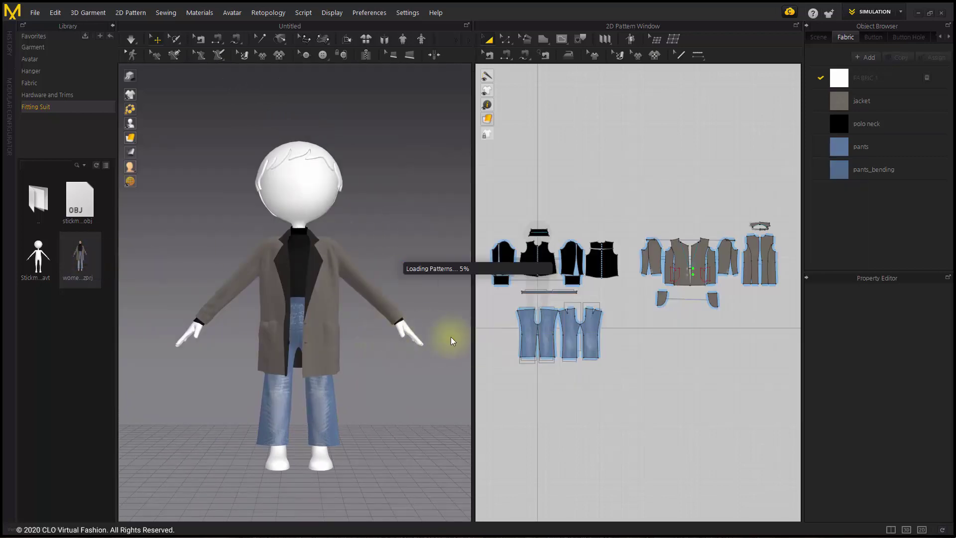
click(906, 530)
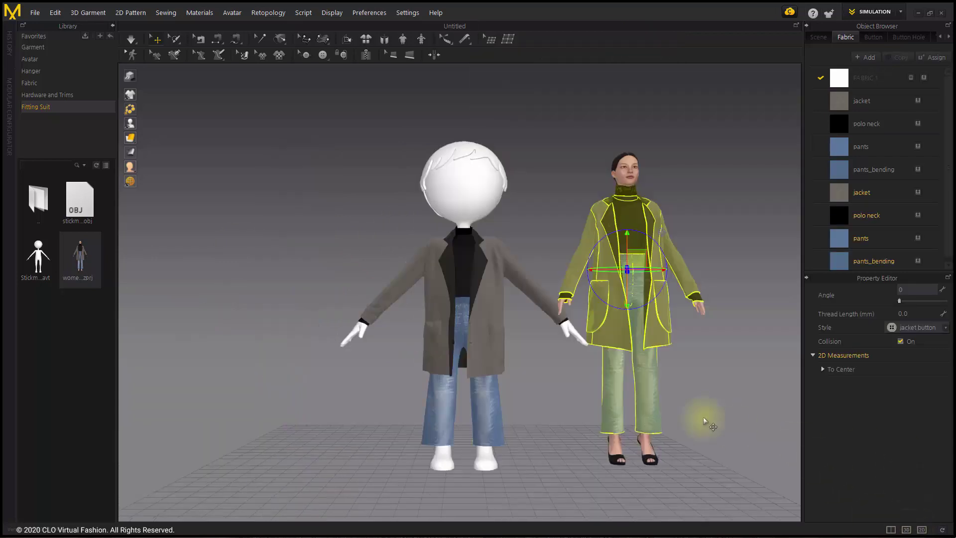
click(619, 398)
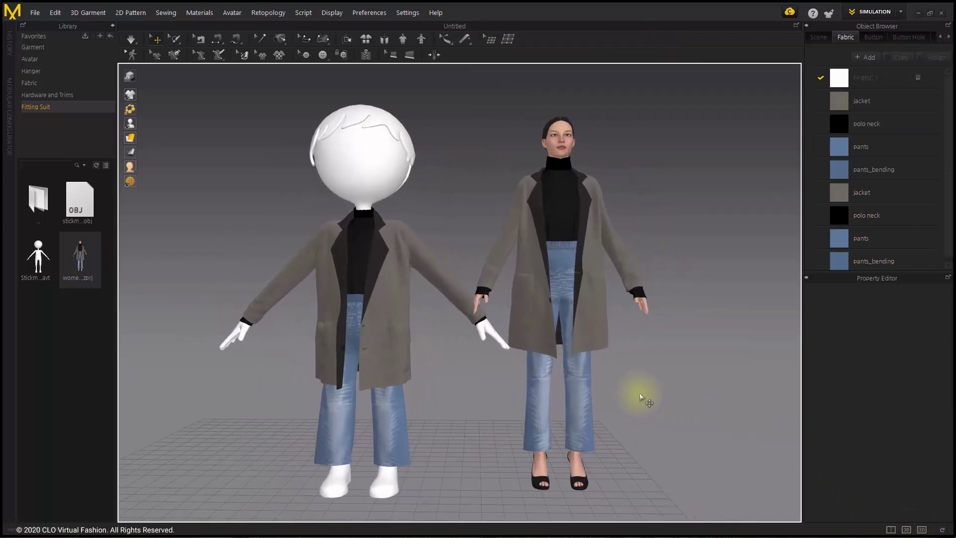
mouse_move(642, 393)
right_down()
mouse_move(695, 397)
mouse_move(646, 394)
right_up()
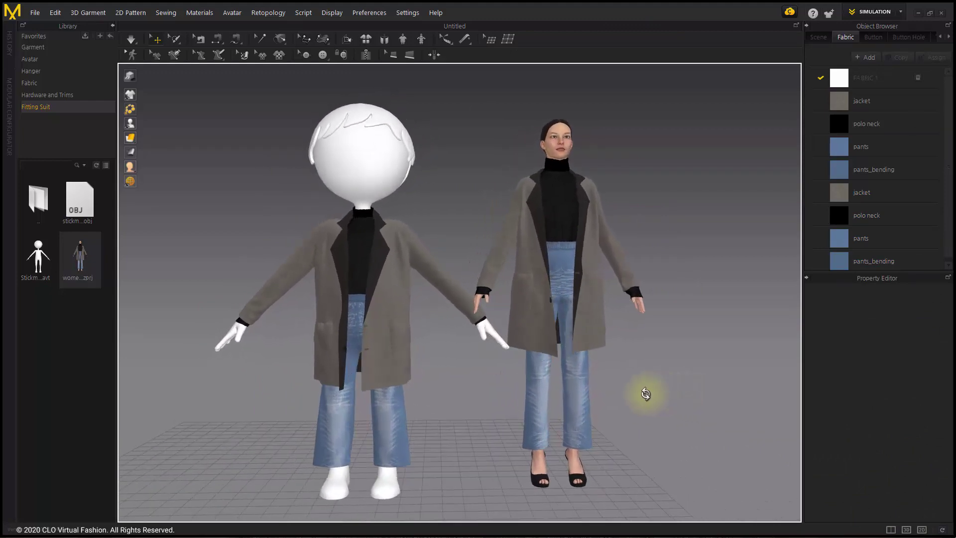